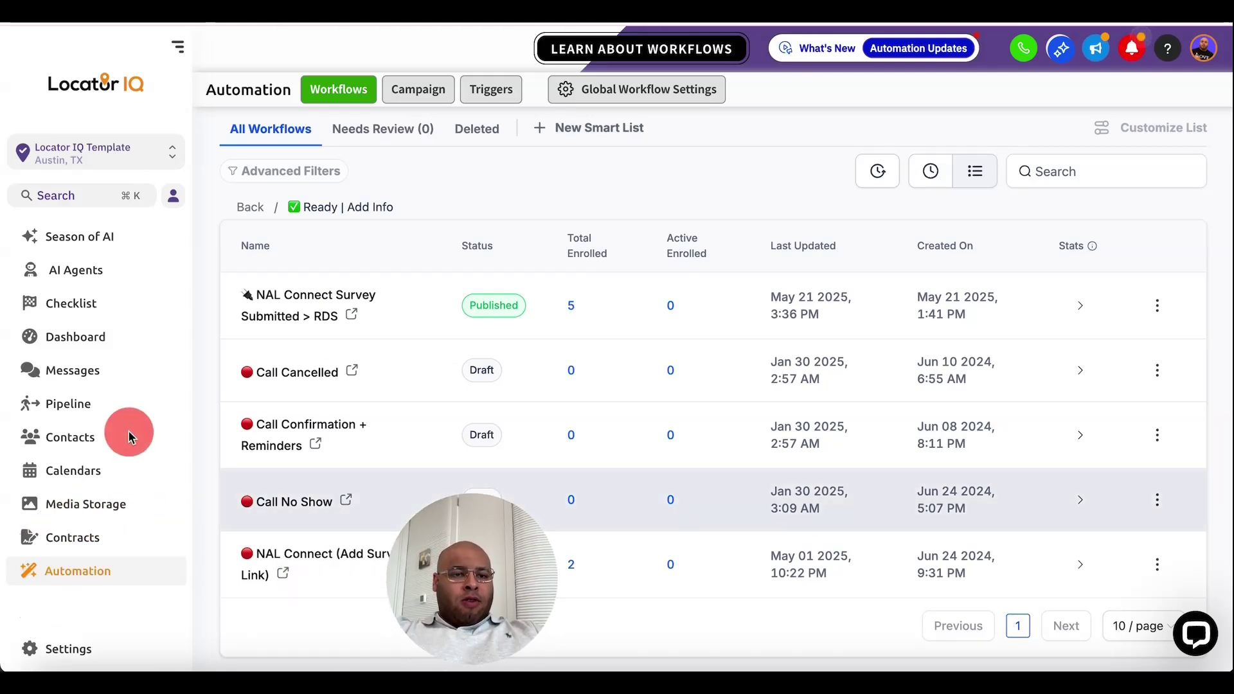
# Open the contacts and look through the Criminal Record, Repeat Clients, Low Credit, Paid and Approved Clients smart lists, ending on all contacts
pyautogui.click(70, 438)
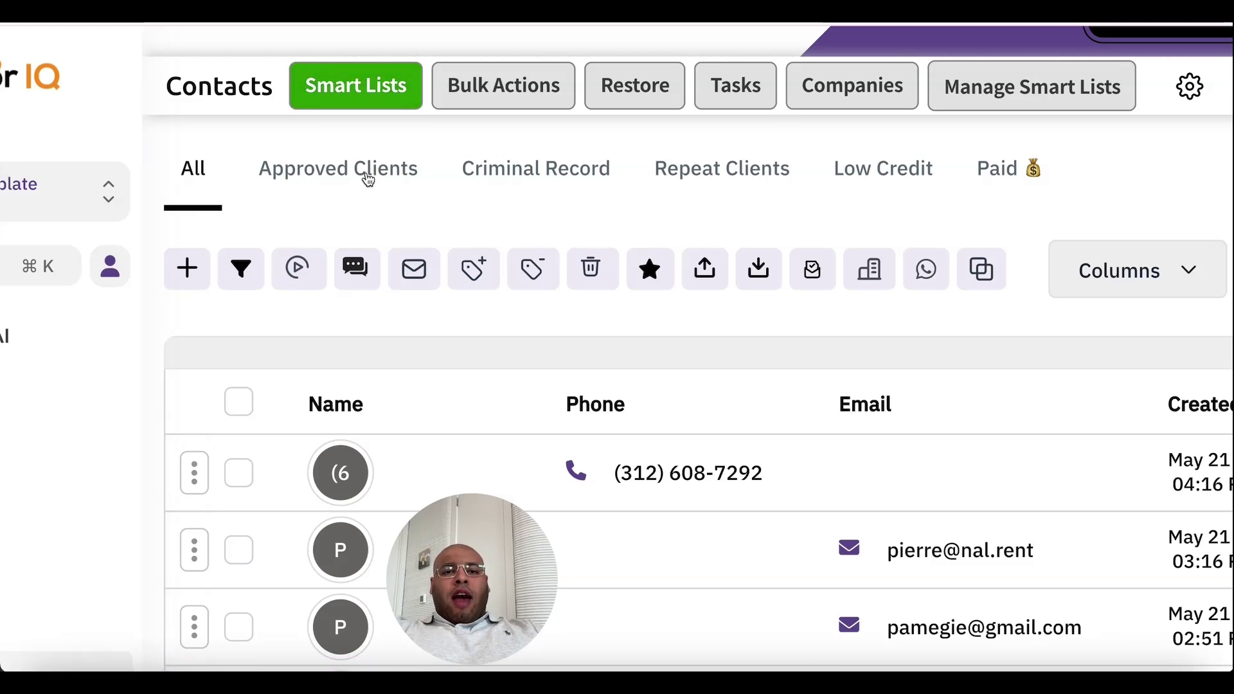
pyautogui.click(514, 179)
pyautogui.click(752, 172)
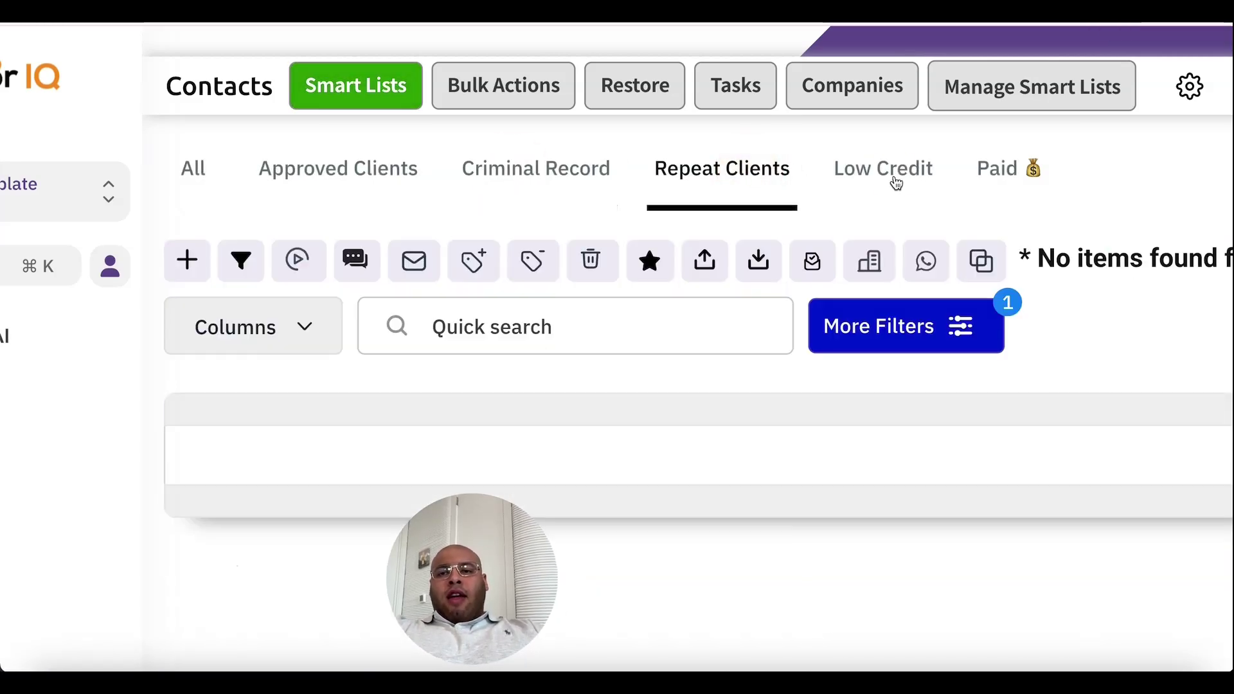
pyautogui.click(897, 184)
pyautogui.click(993, 168)
pyautogui.click(316, 182)
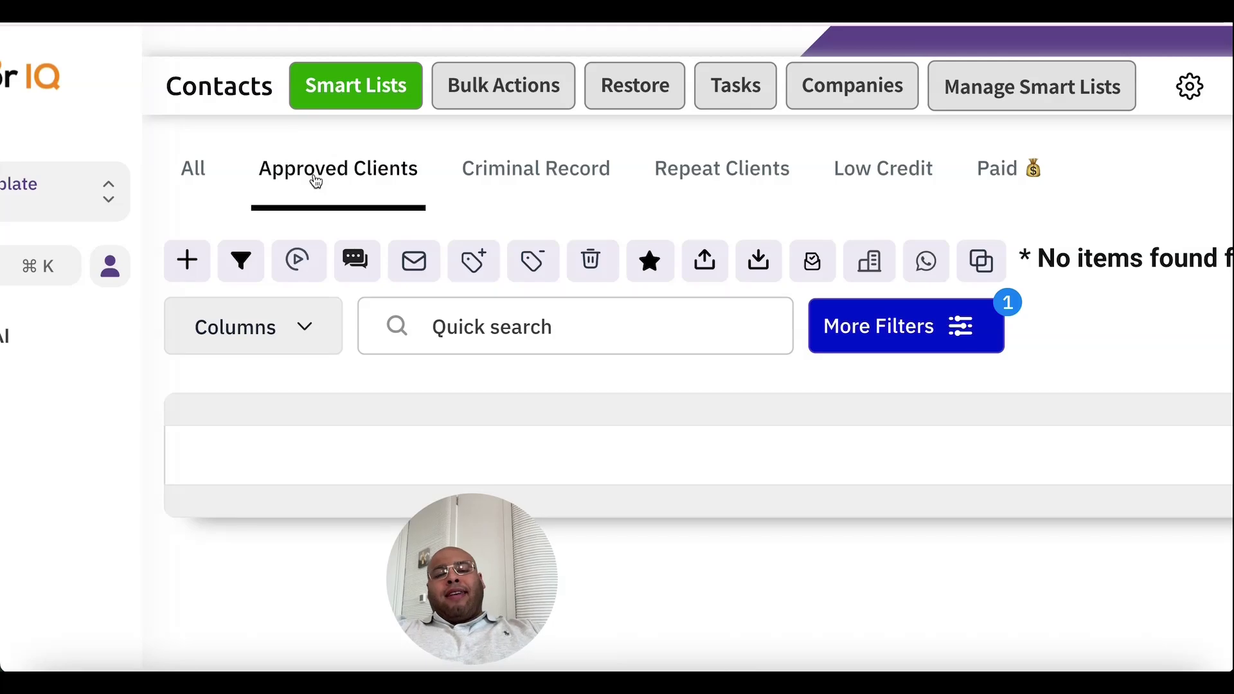
pyautogui.click(193, 169)
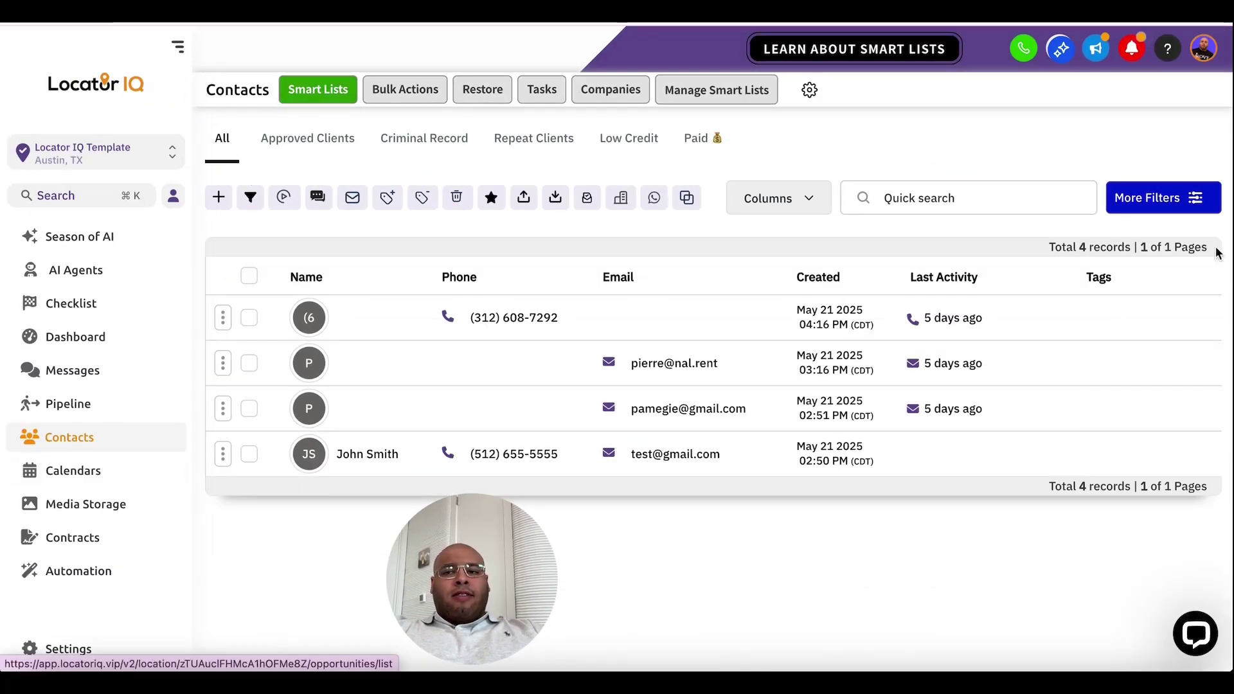
# Filter all contacts by the tag "approved", close the filters and view the Approved Clients smart list
pyautogui.click(1128, 199)
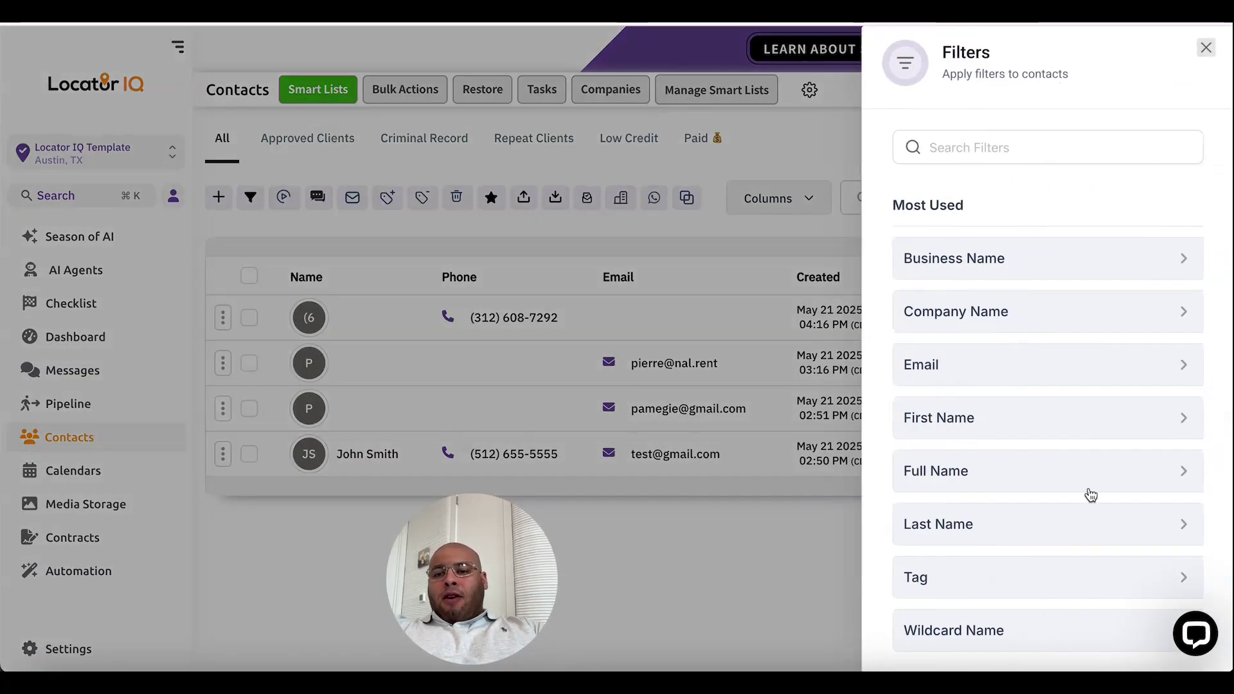
pyautogui.click(929, 586)
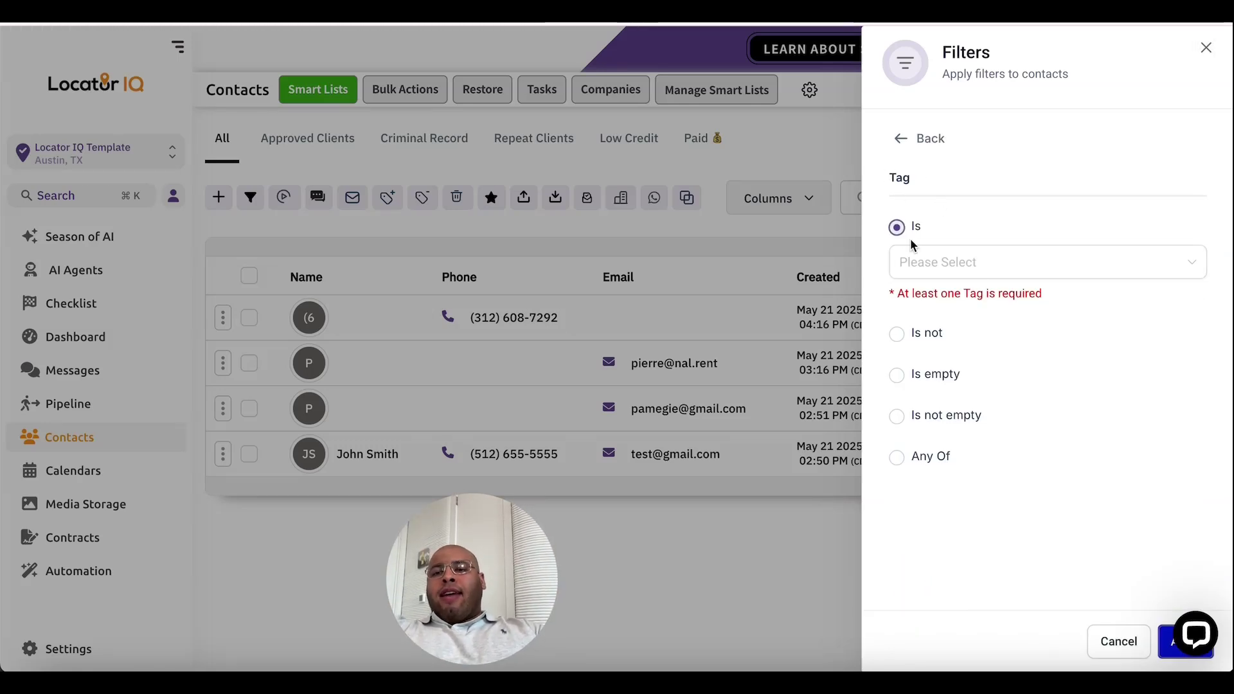
pyautogui.click(942, 273)
pyautogui.click(938, 302)
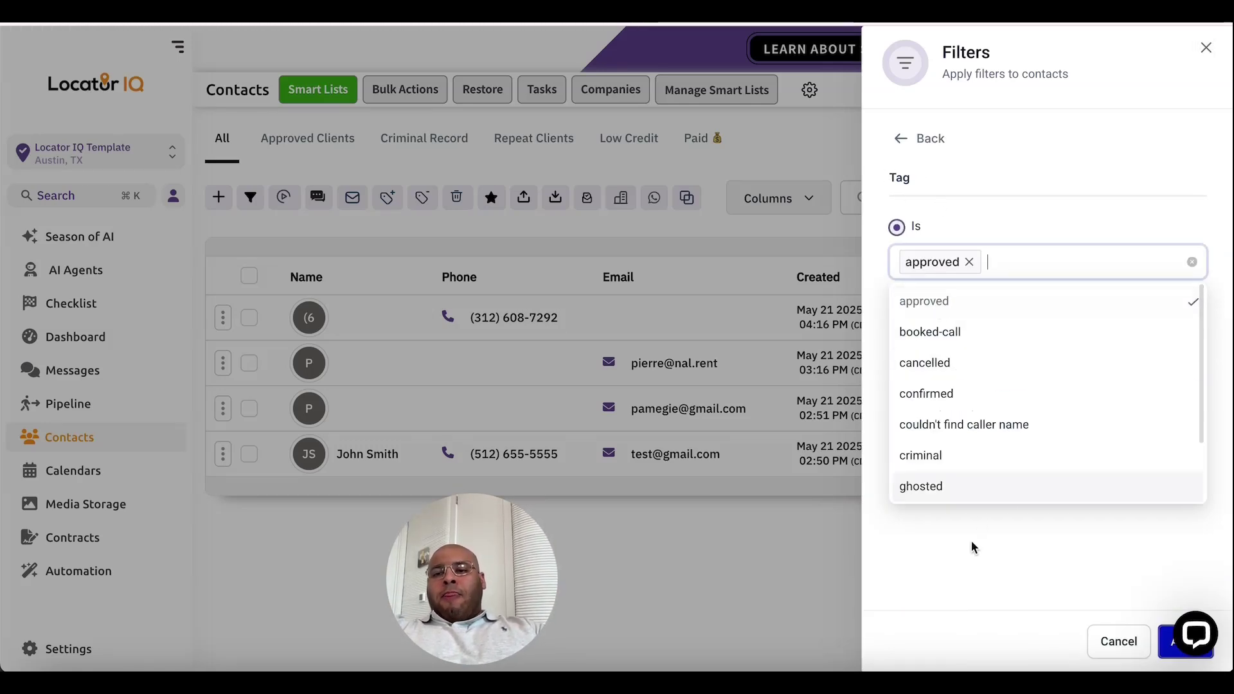
pyautogui.click(1014, 571)
pyautogui.click(1164, 645)
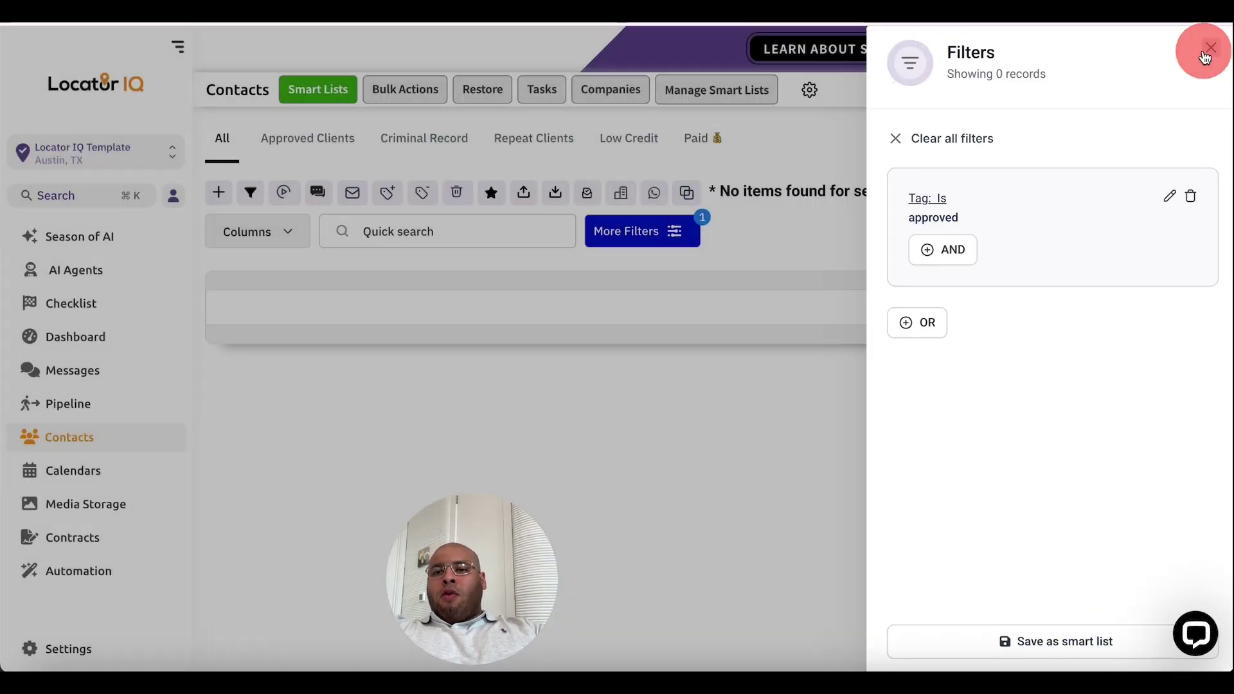
pyautogui.click(1206, 48)
pyautogui.click(312, 143)
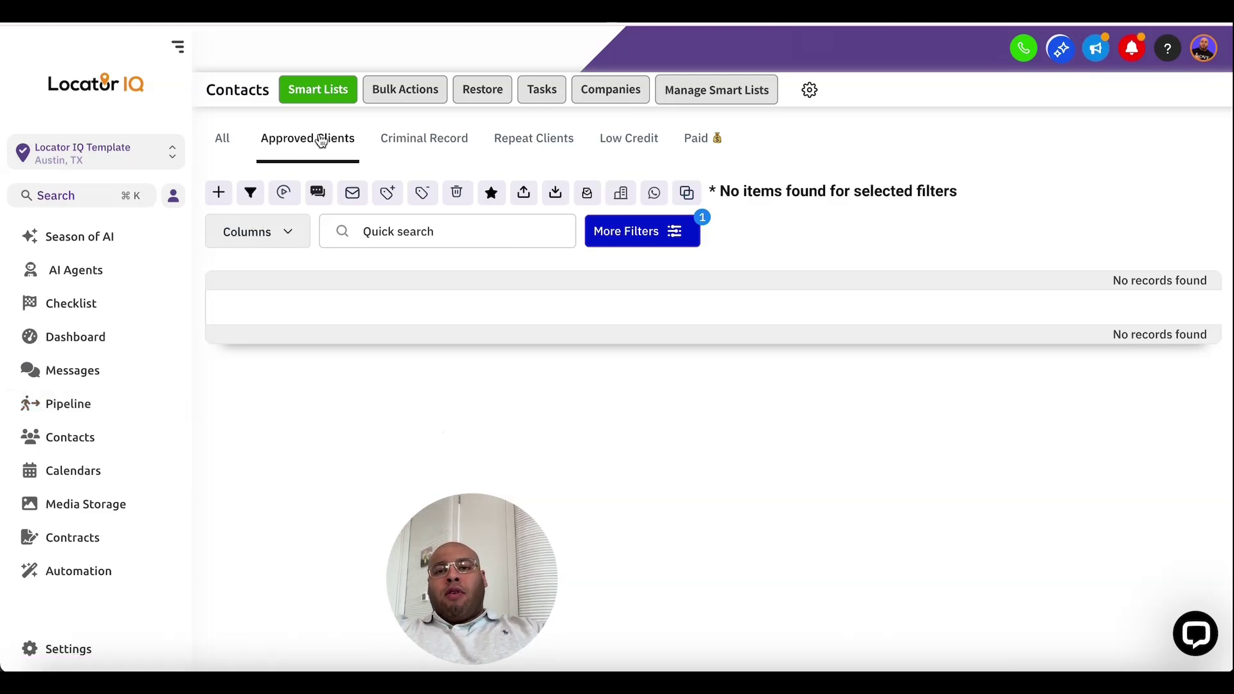
# Open the opportunities board and switch to the NAL Connect pipeline
pyautogui.click(72, 403)
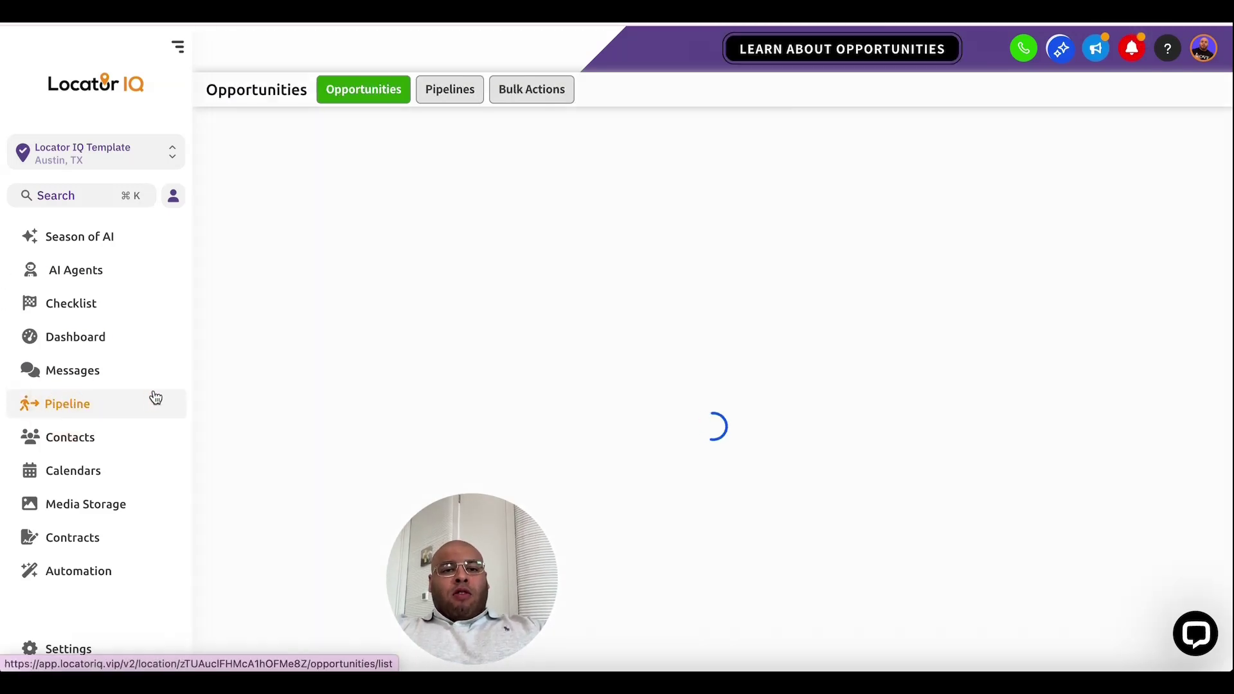
pyautogui.click(368, 136)
pyautogui.click(276, 233)
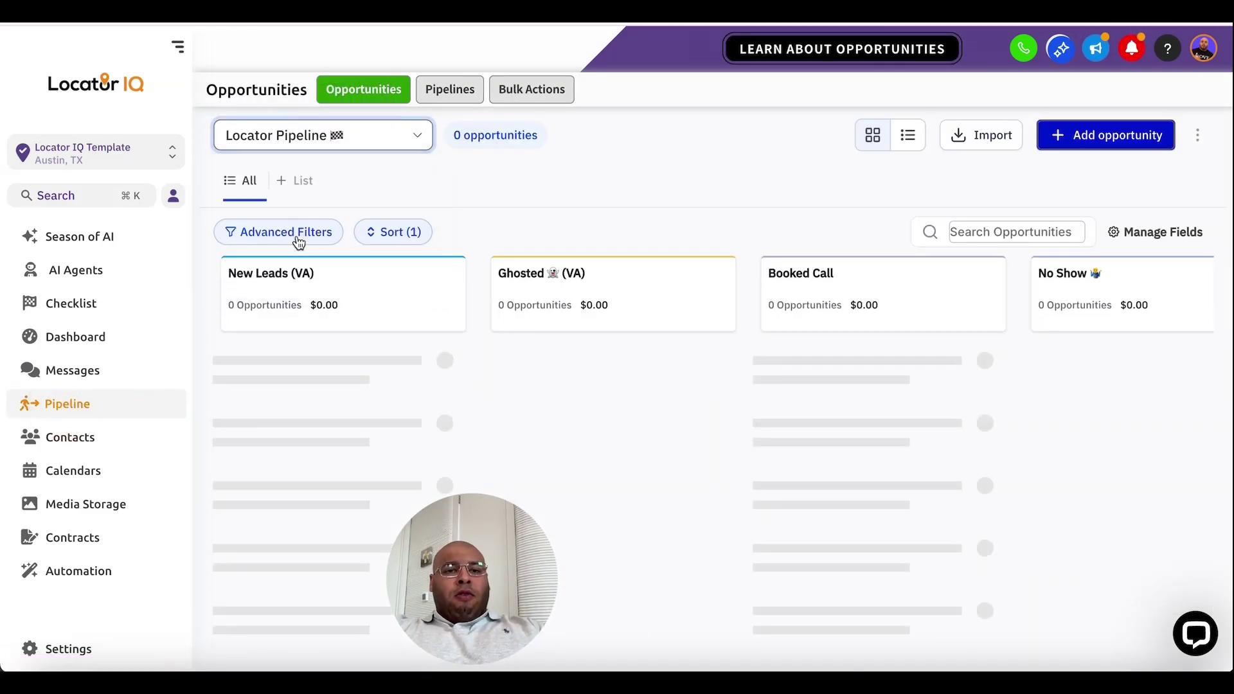
pyautogui.hscroll(10, 532, 399)
pyautogui.hscroll(8, 532, 399)
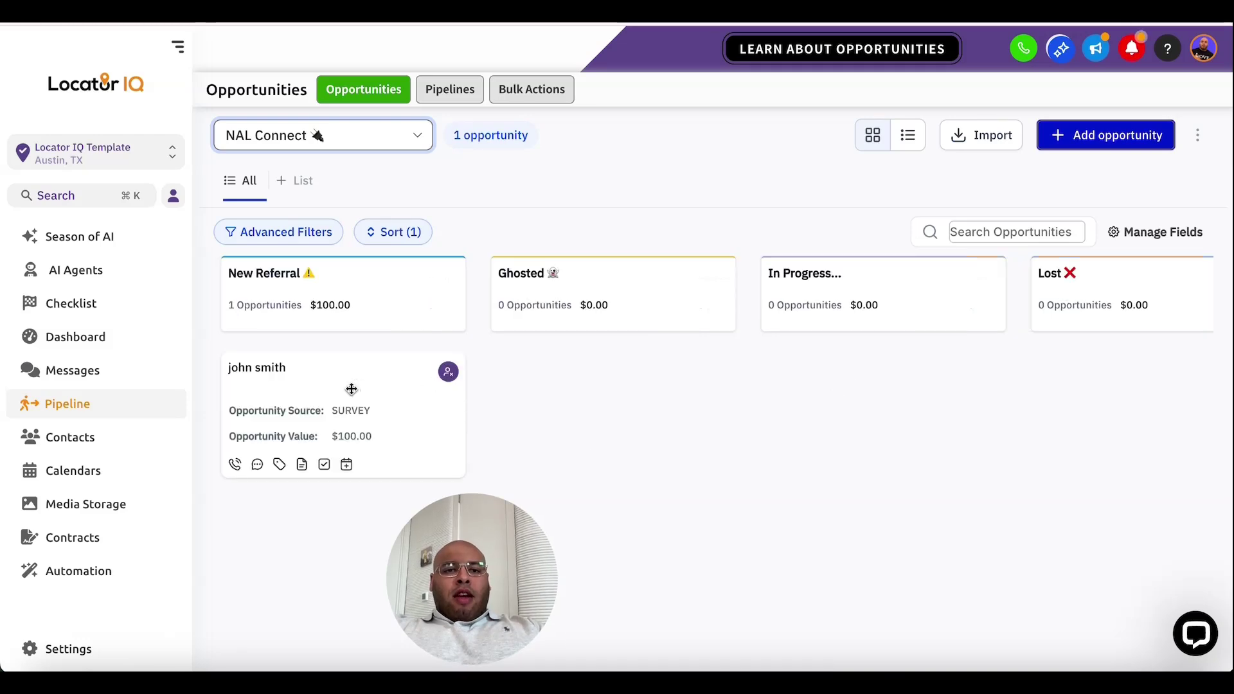
# Add the "approved" tag to the opportunity in the New Referral stage and save the update
pyautogui.click(376, 368)
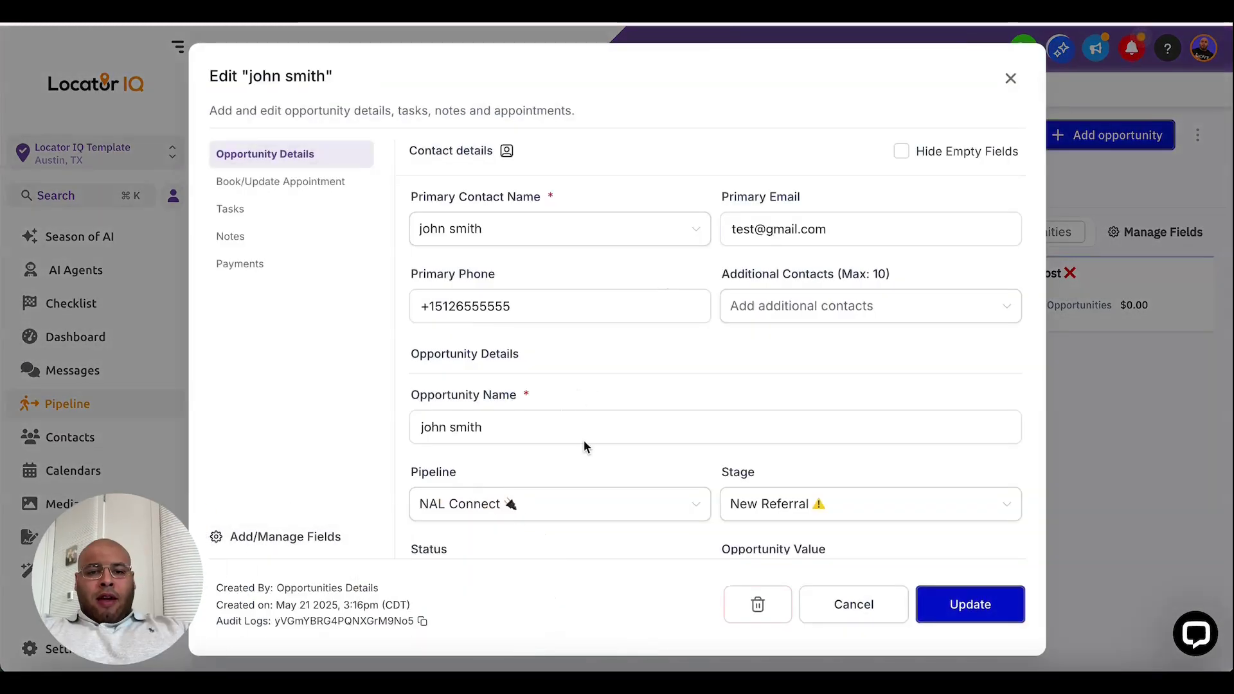
pyautogui.scroll(-3, 584, 437)
pyautogui.scroll(-3, 585, 430)
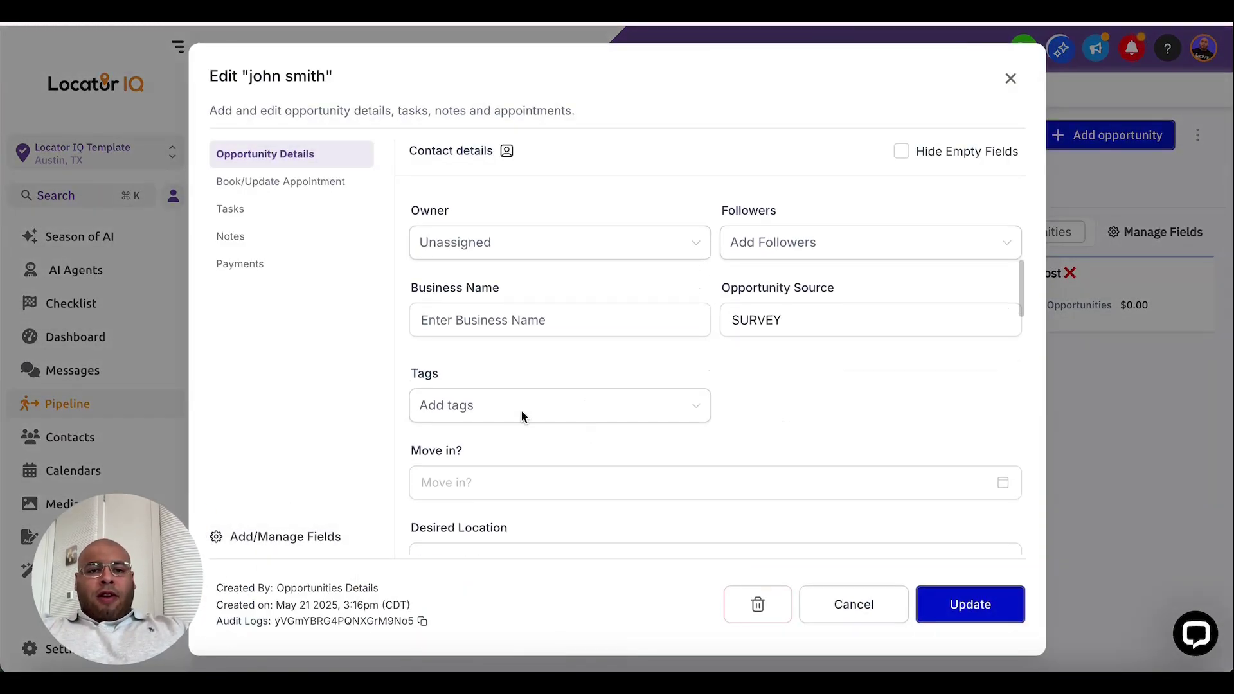
pyautogui.click(451, 410)
pyautogui.click(451, 410)
pyautogui.scroll(1, 484, 261)
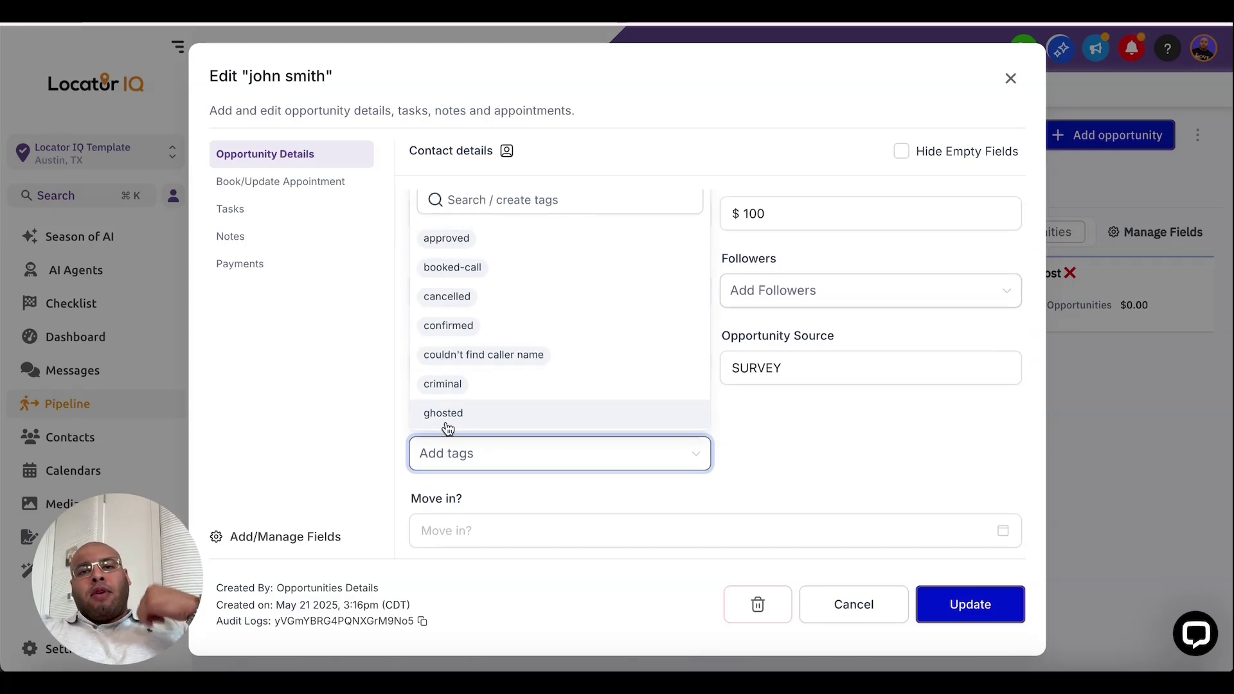
pyautogui.click(442, 239)
pyautogui.click(830, 518)
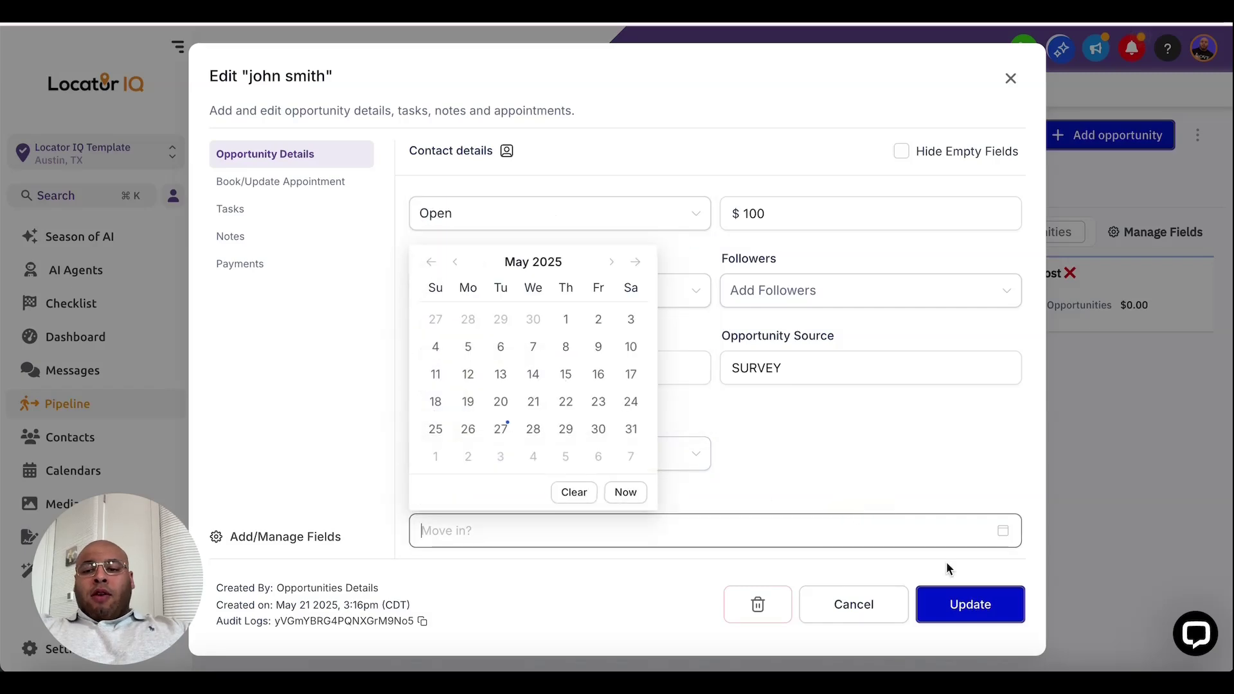
pyautogui.click(953, 603)
pyautogui.click(970, 604)
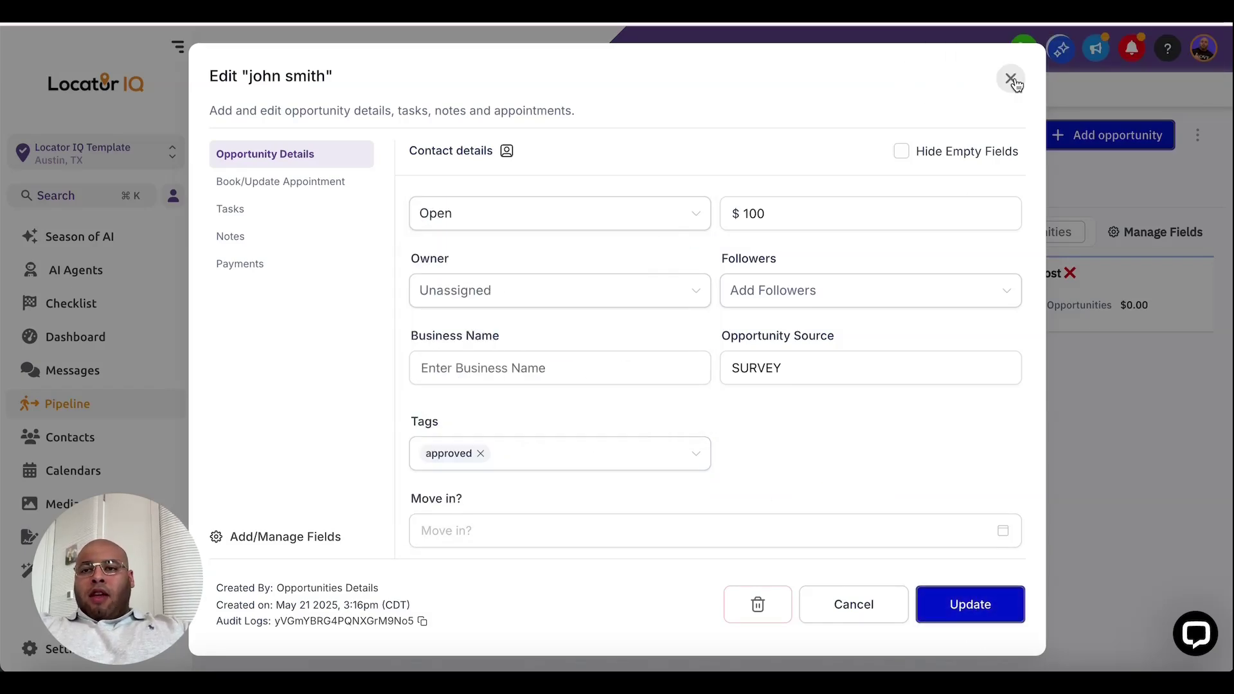
pyautogui.click(1011, 78)
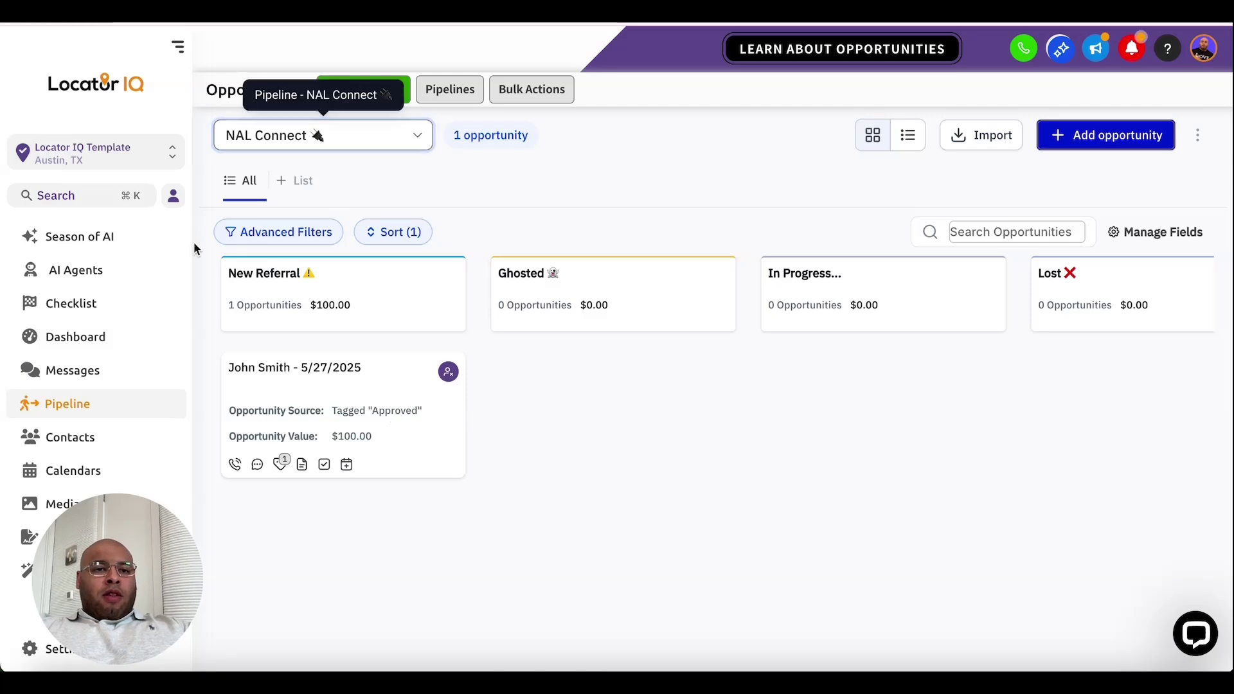
# Return to the contacts and check the Approved Clients smart list for the tagged contact
pyautogui.click(65, 437)
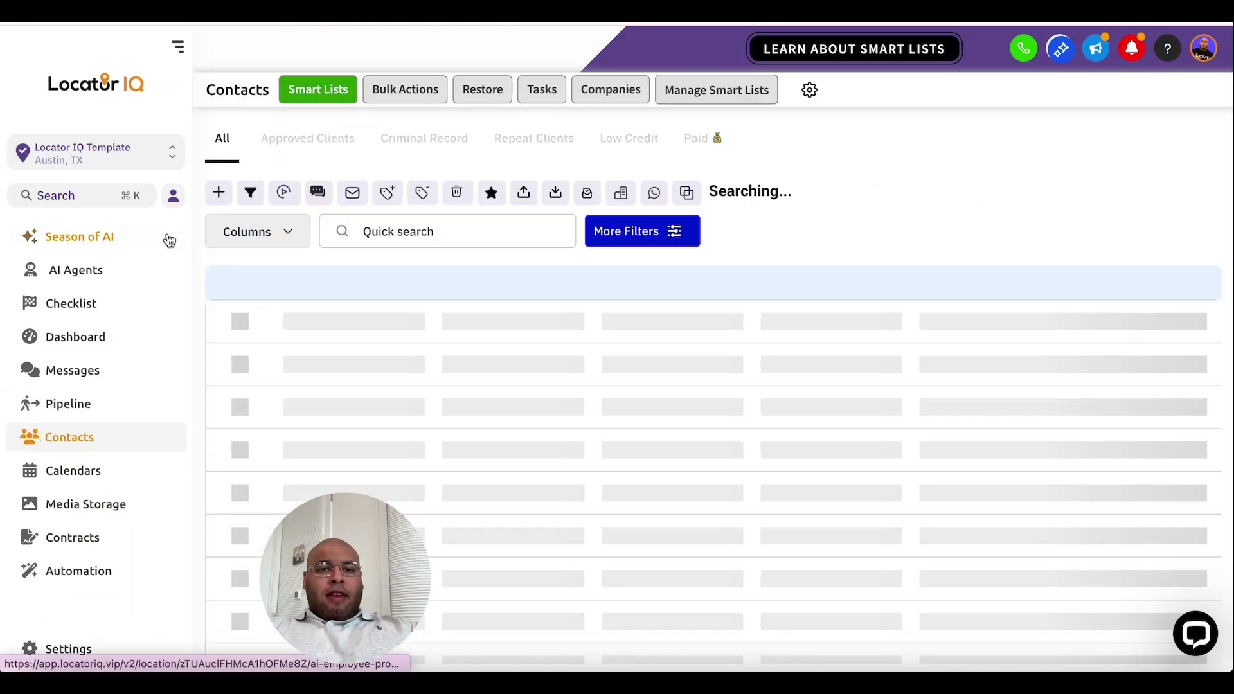
pyautogui.click(336, 144)
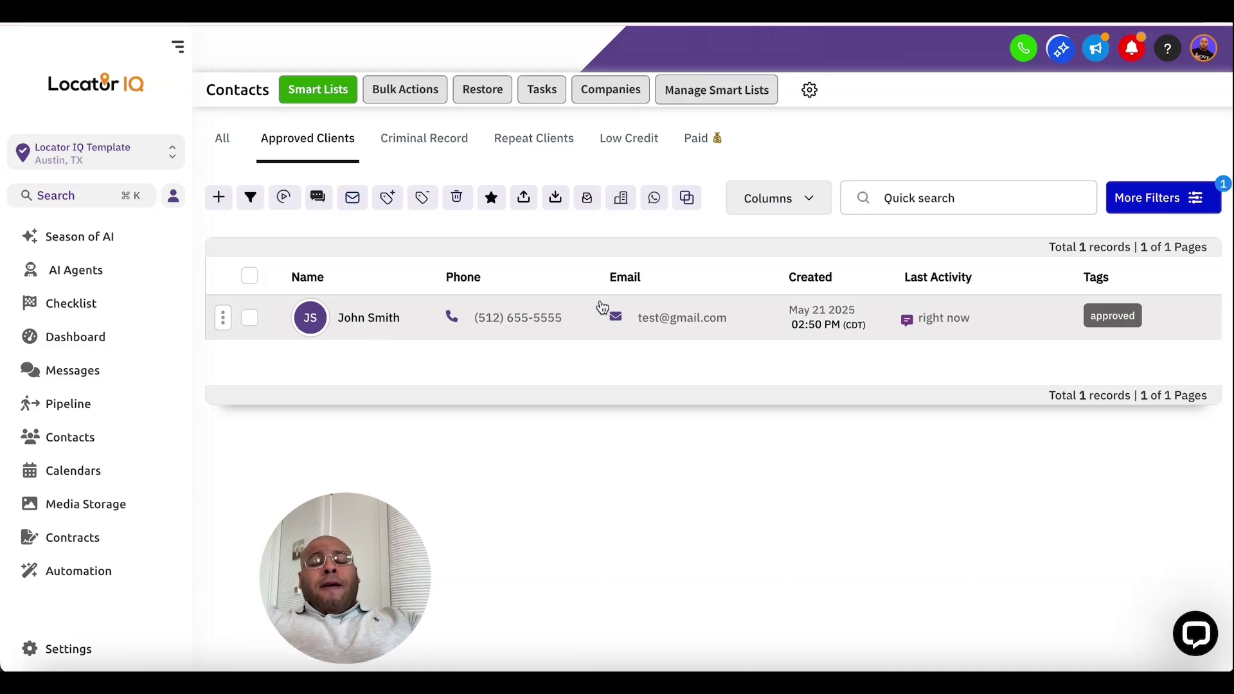
pyautogui.click(287, 151)
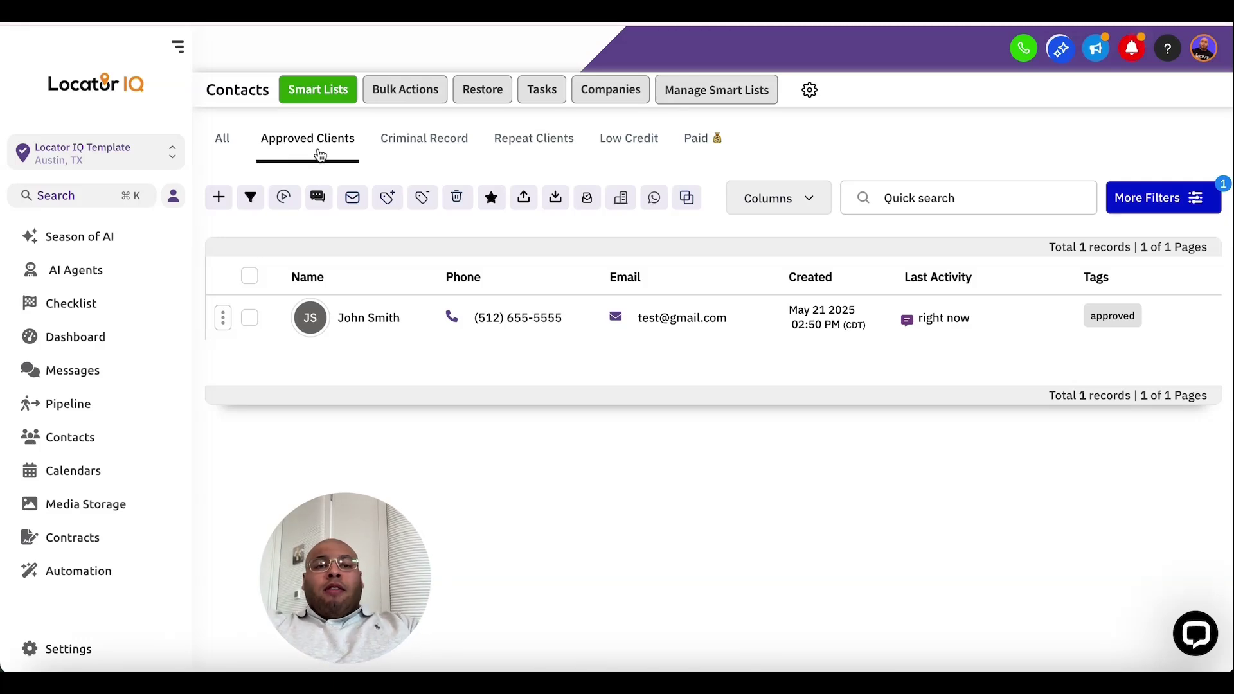
pyautogui.click(250, 276)
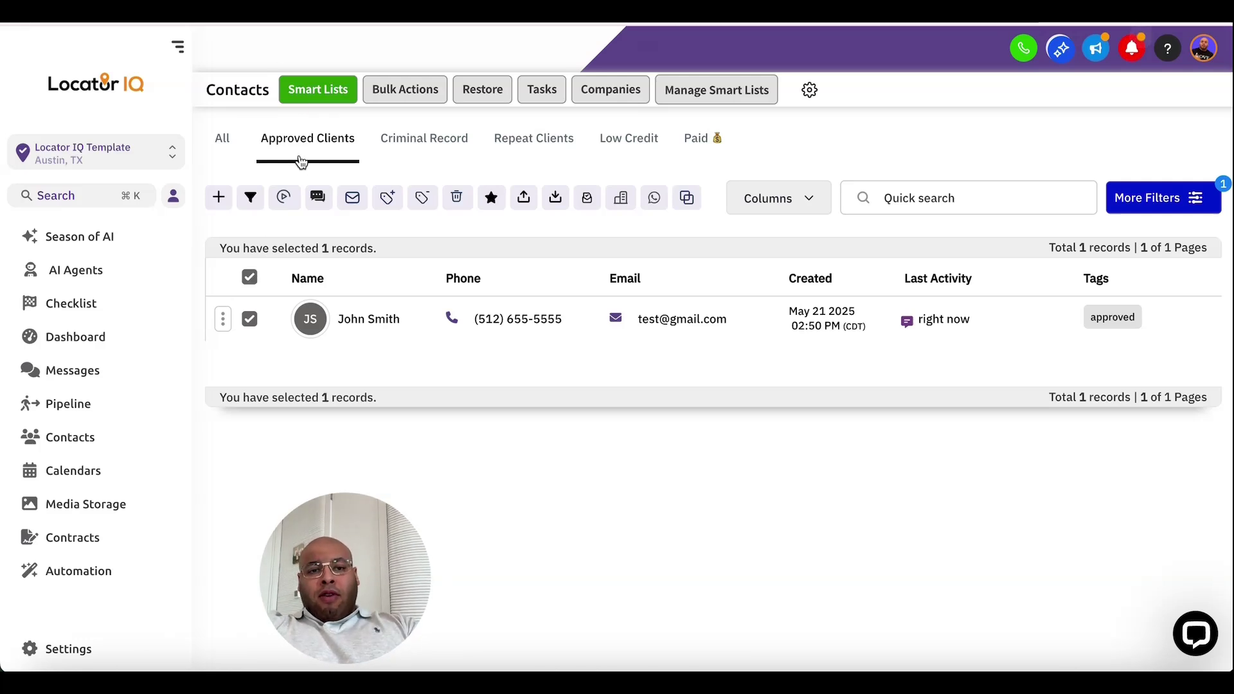
pyautogui.click(250, 278)
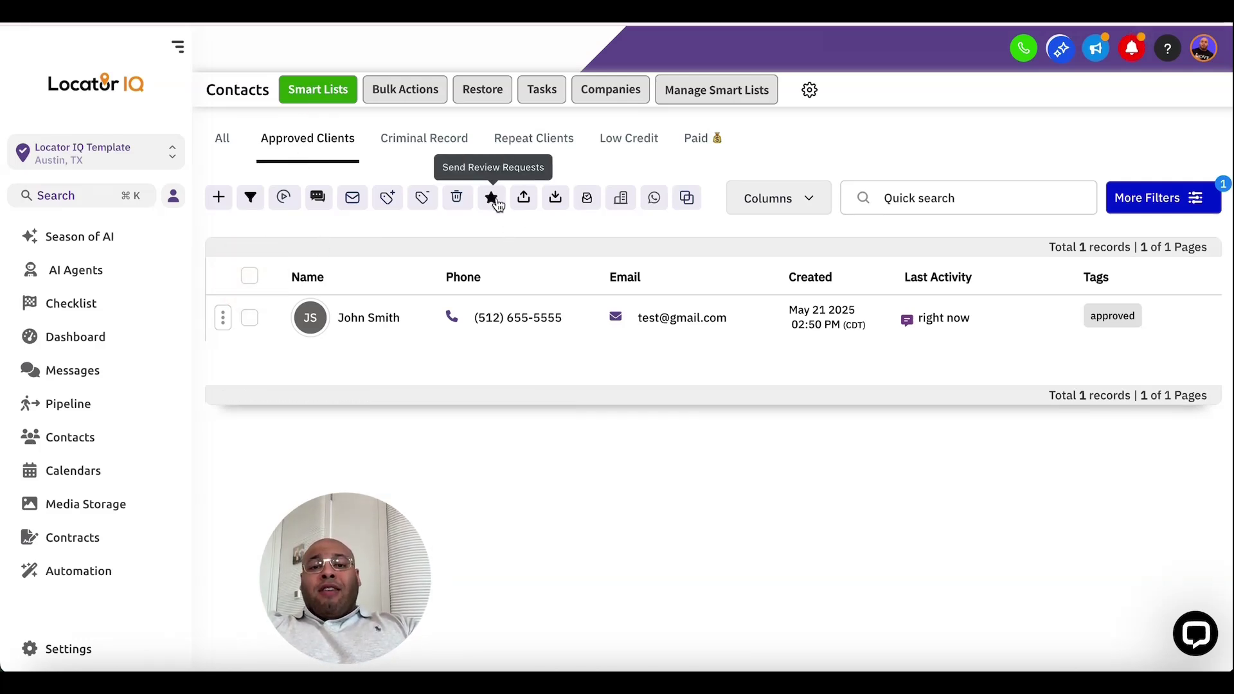
pyautogui.click(492, 198)
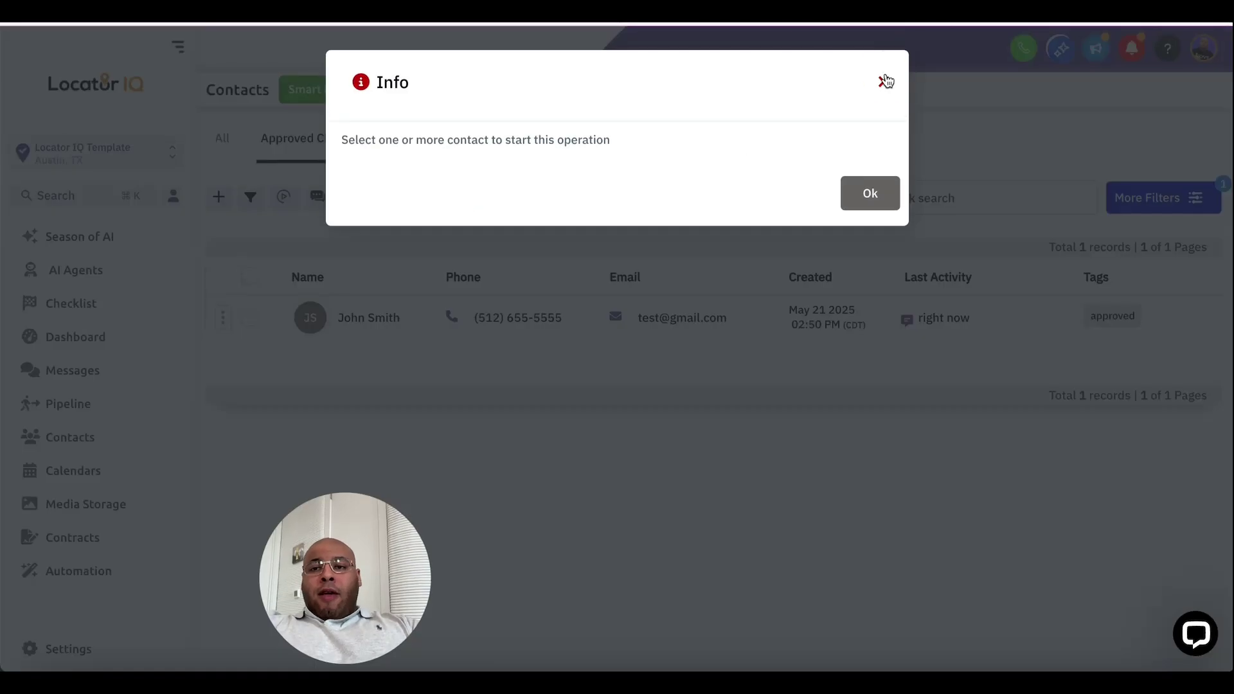
pyautogui.click(884, 78)
# Select the approved client, look at the Send Review Requests options and close the form without sending
pyautogui.click(249, 319)
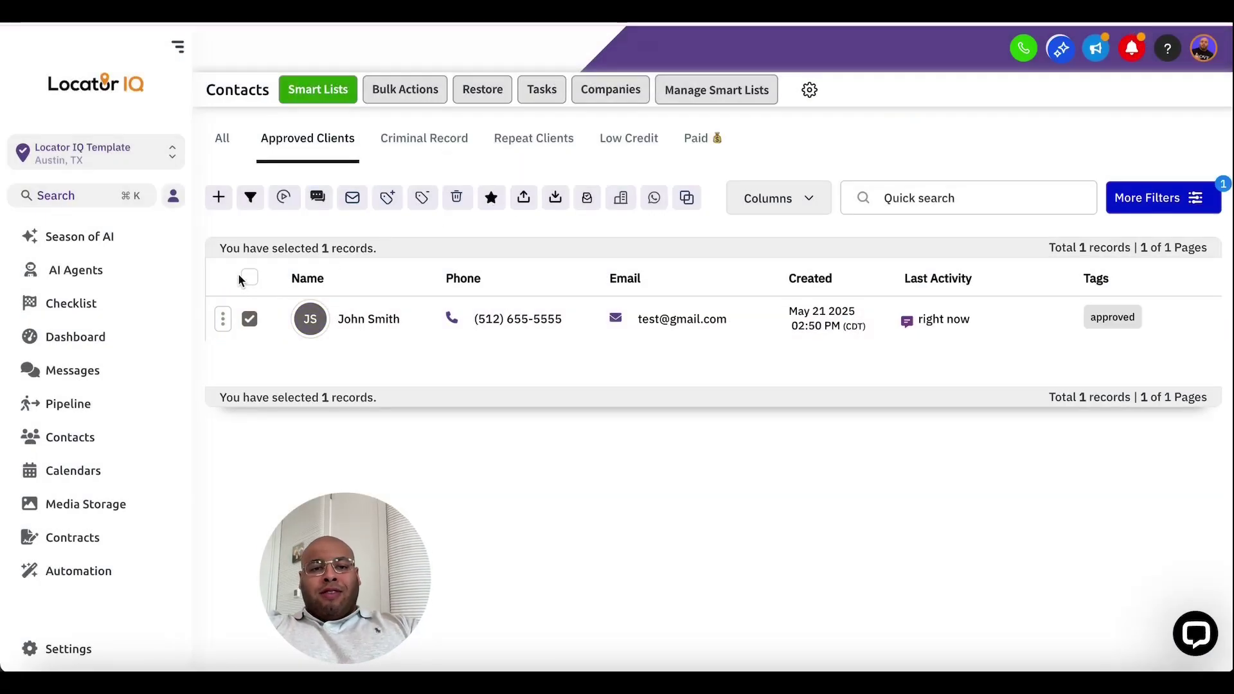
pyautogui.click(491, 197)
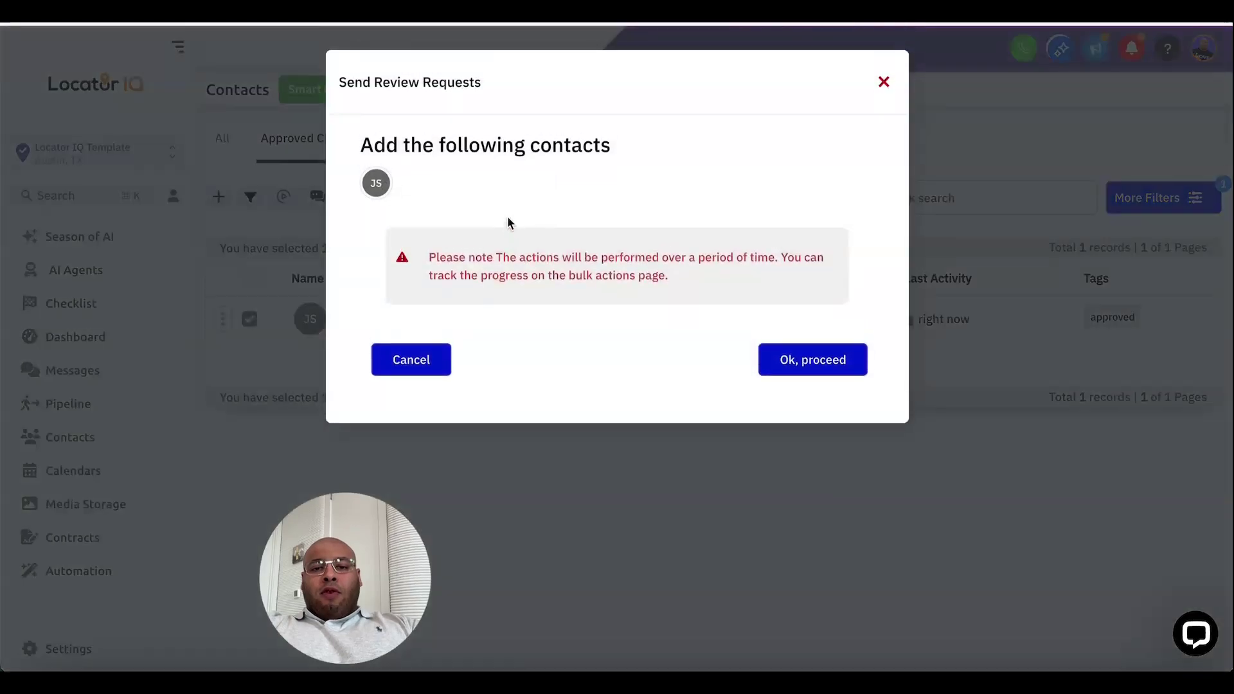
pyautogui.click(805, 361)
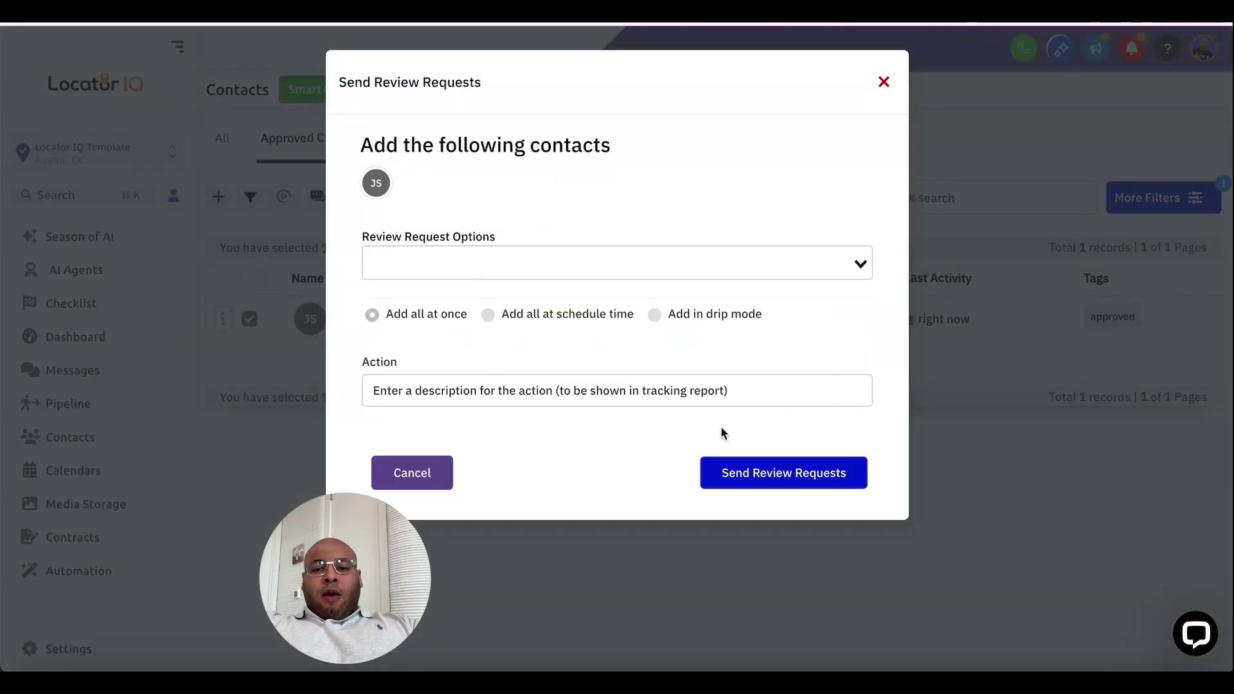
pyautogui.click(884, 82)
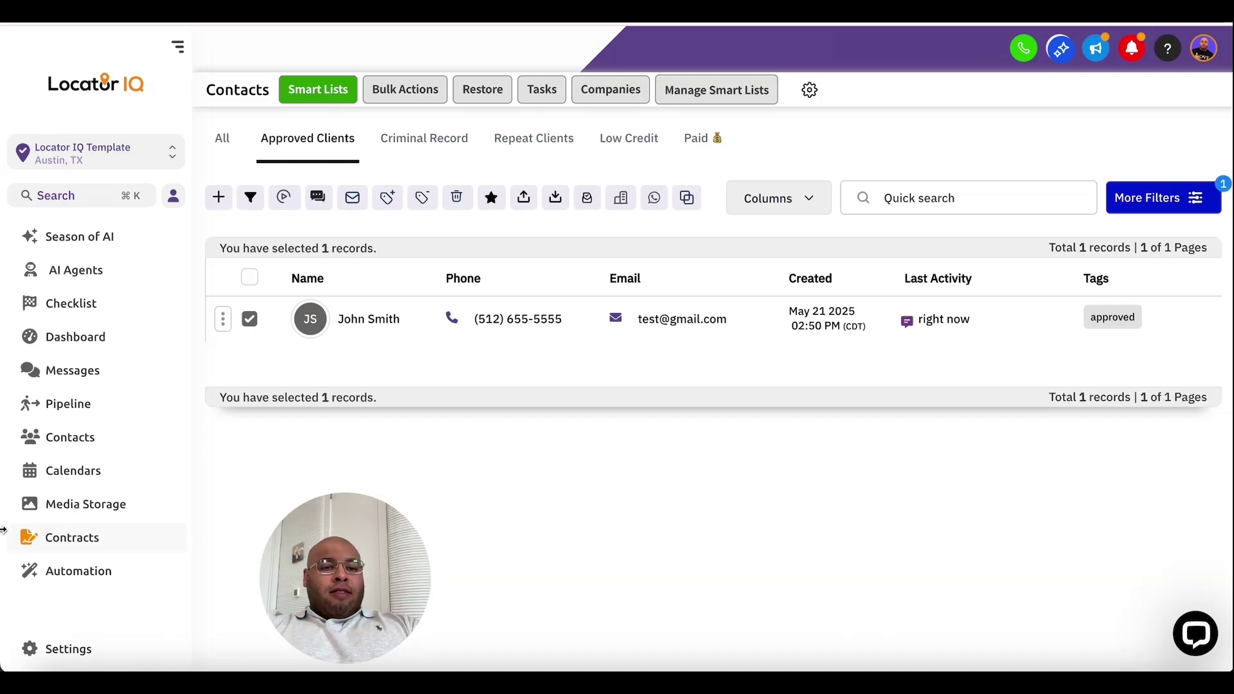
pyautogui.scroll(-8, 96, 507)
pyautogui.scroll(8, 97, 508)
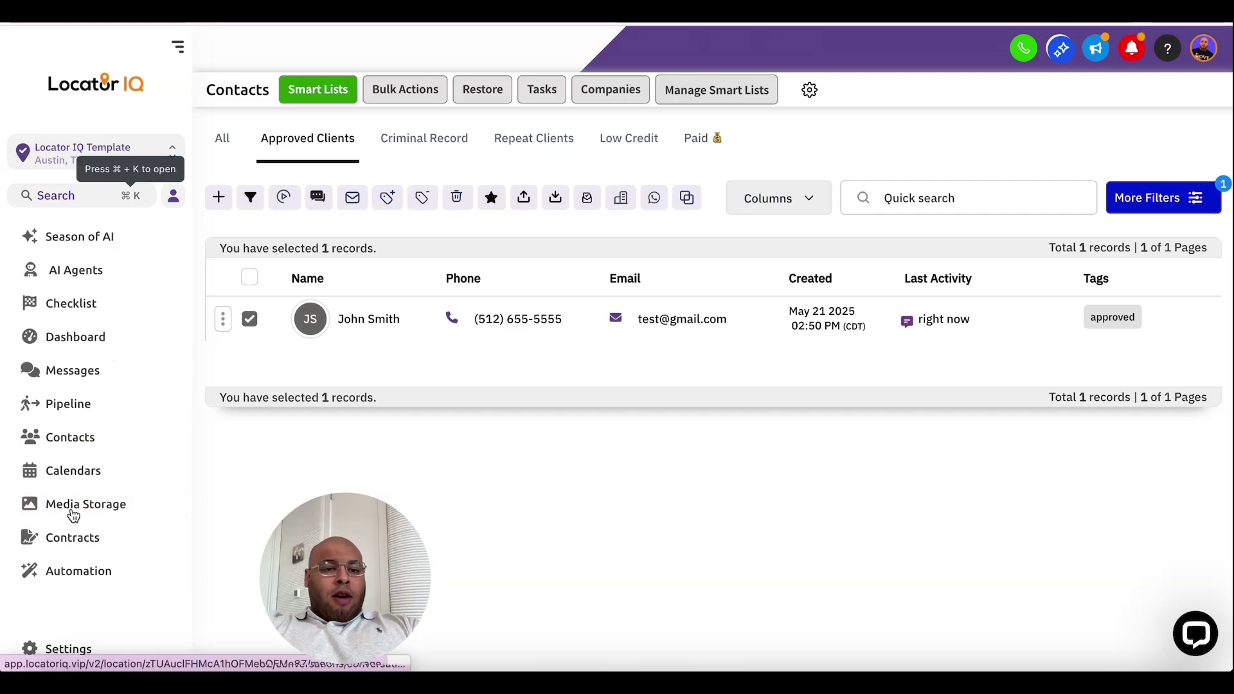
pyautogui.scroll(-4, 74, 521)
pyautogui.scroll(-1, 74, 521)
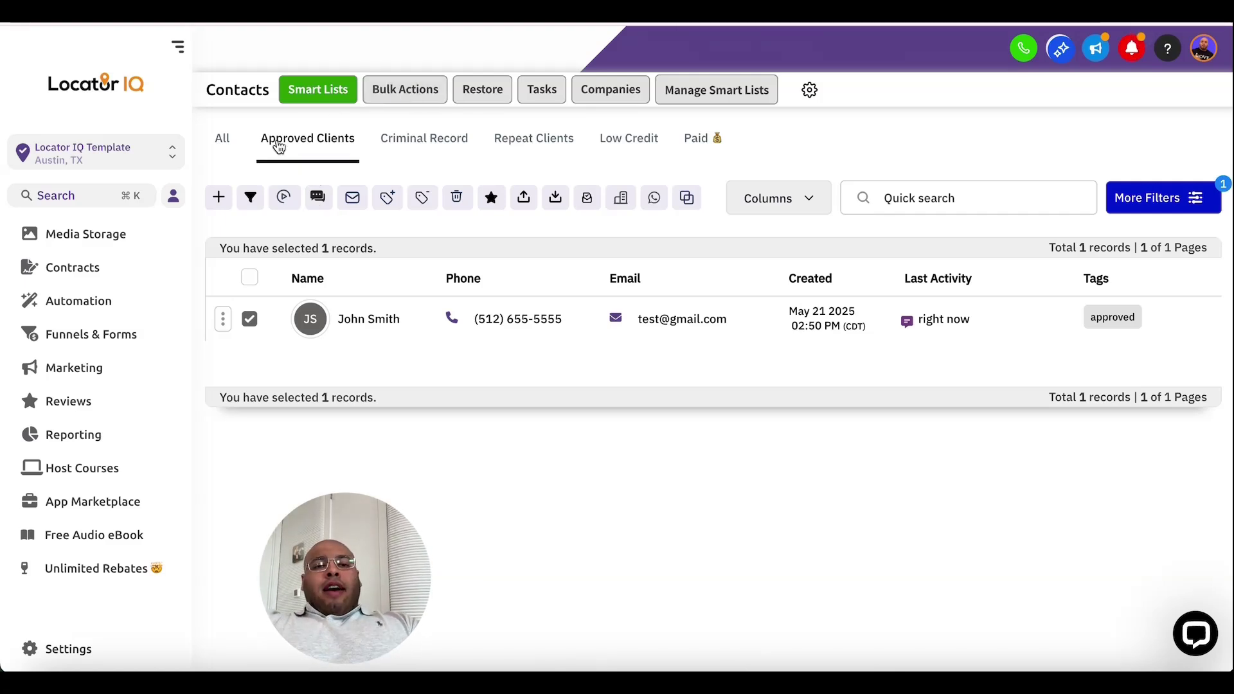
# Compare the full contact list with the Approved Clients and Criminal Record smart lists
pyautogui.click(308, 147)
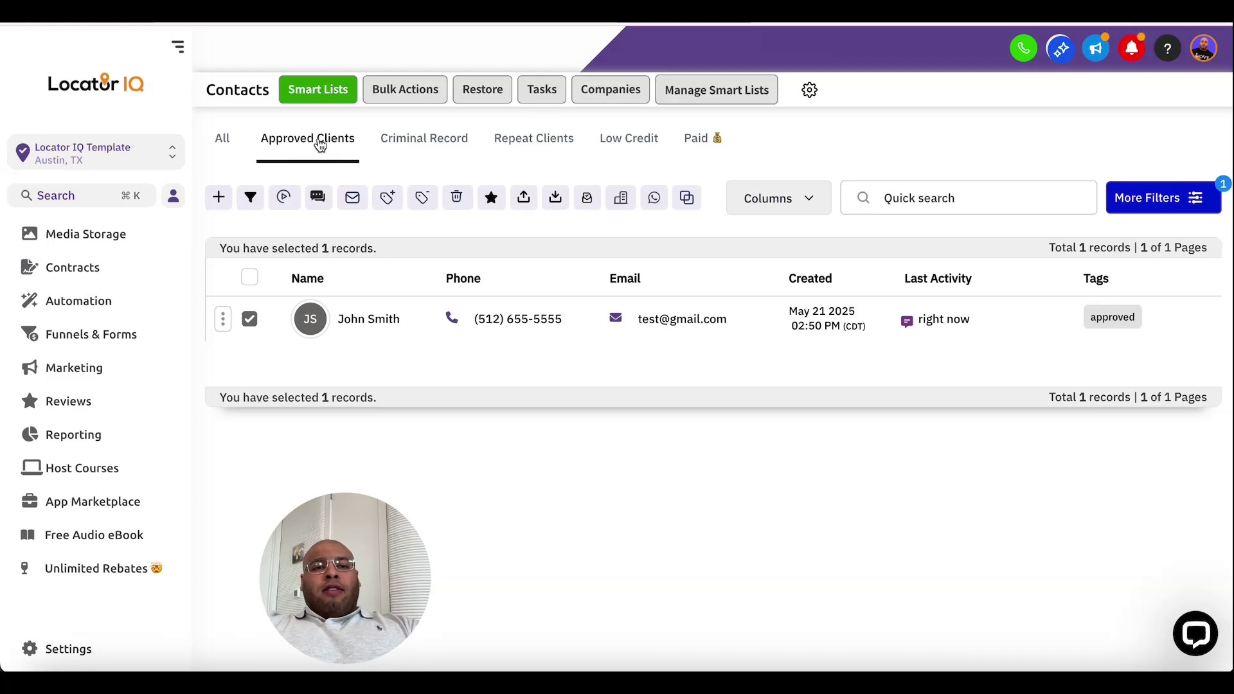
pyautogui.click(221, 141)
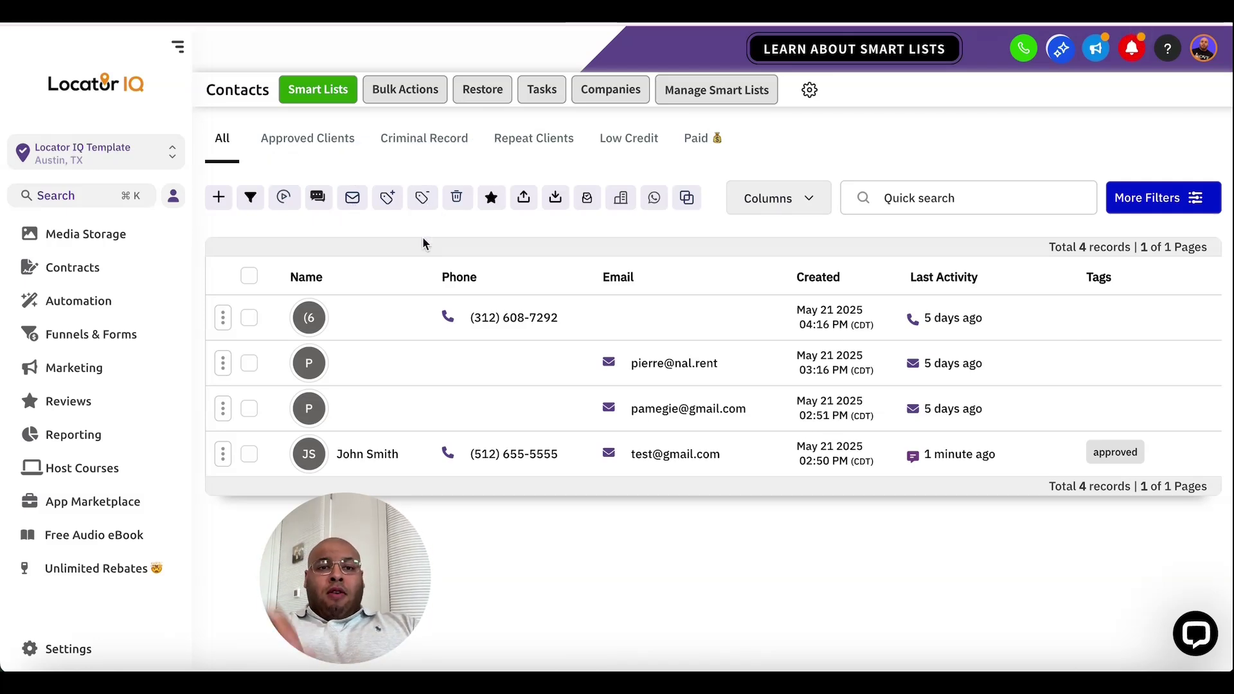
pyautogui.click(305, 142)
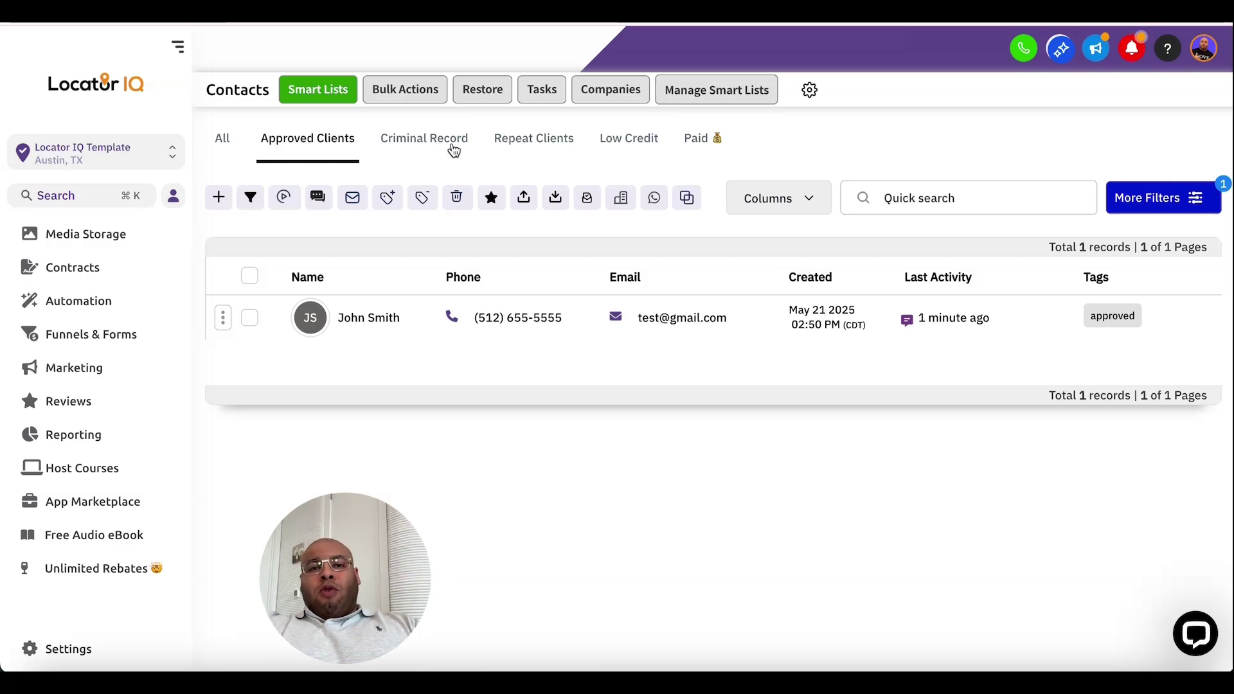
pyautogui.click(431, 147)
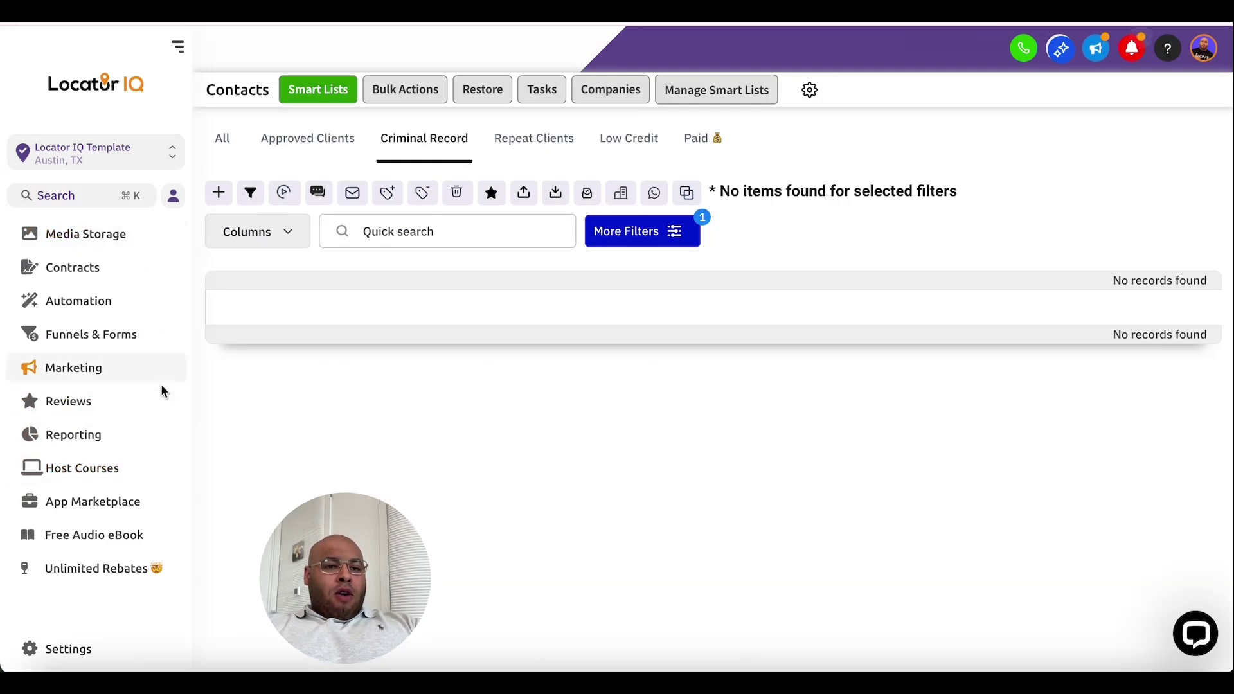
# Open the opportunities board for the Locator Pipeline and look through its stages
pyautogui.scroll(5, 86, 312)
pyautogui.click(71, 405)
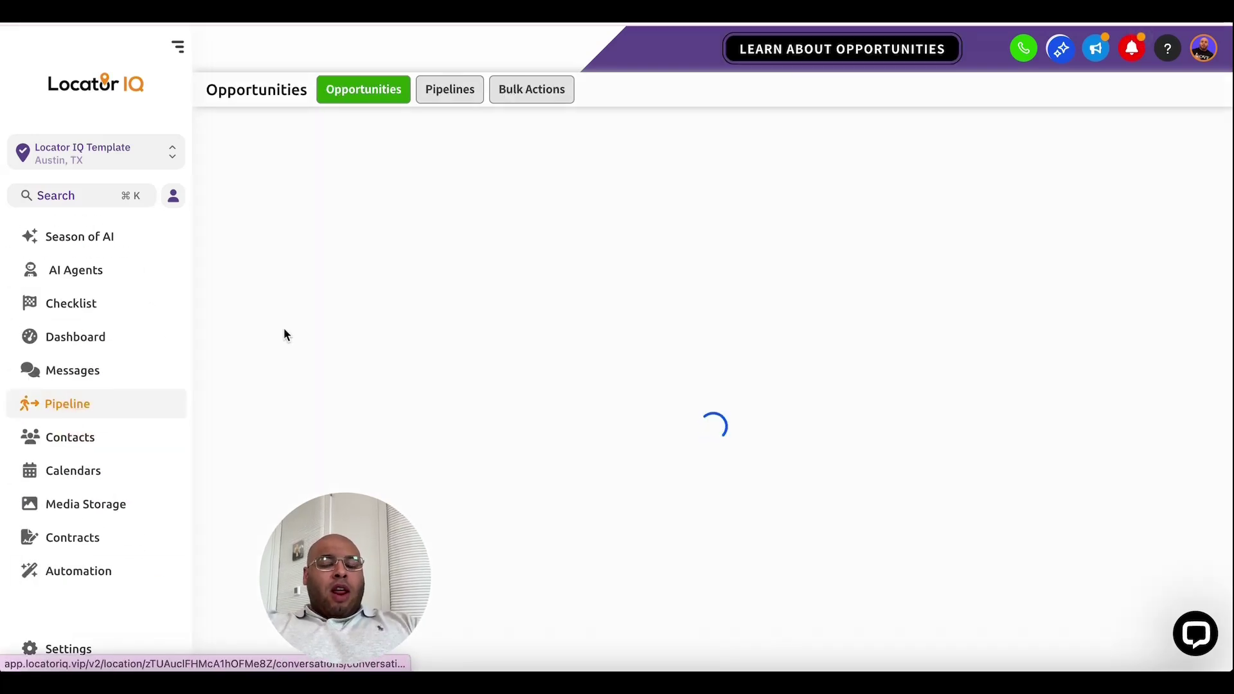
pyautogui.click(369, 138)
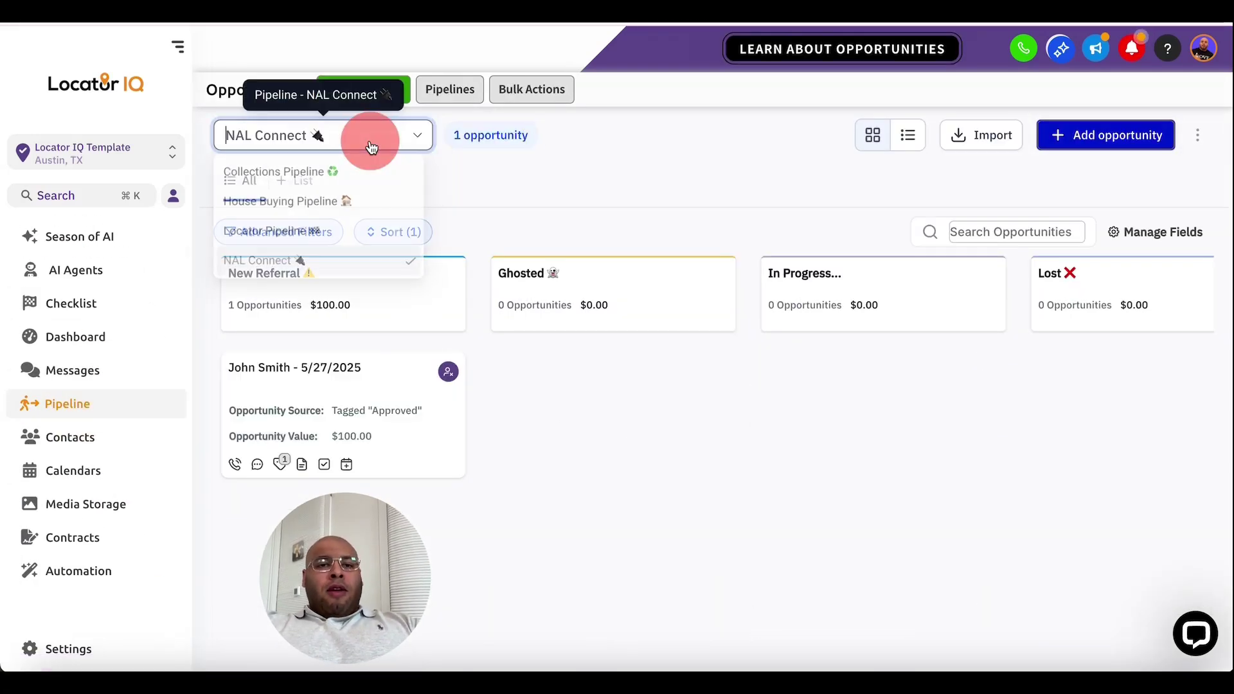
pyautogui.click(317, 234)
pyautogui.hscroll(2, 543, 423)
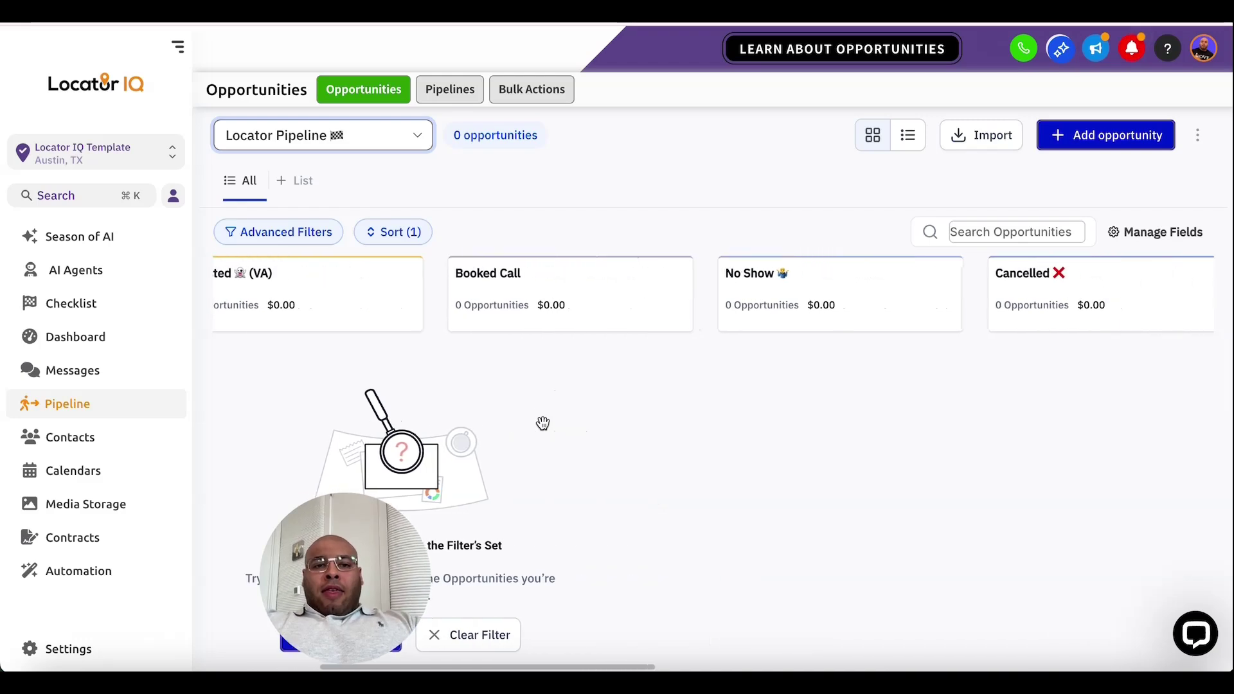
pyautogui.hscroll(-3, 543, 422)
pyautogui.hscroll(-2, 488, 418)
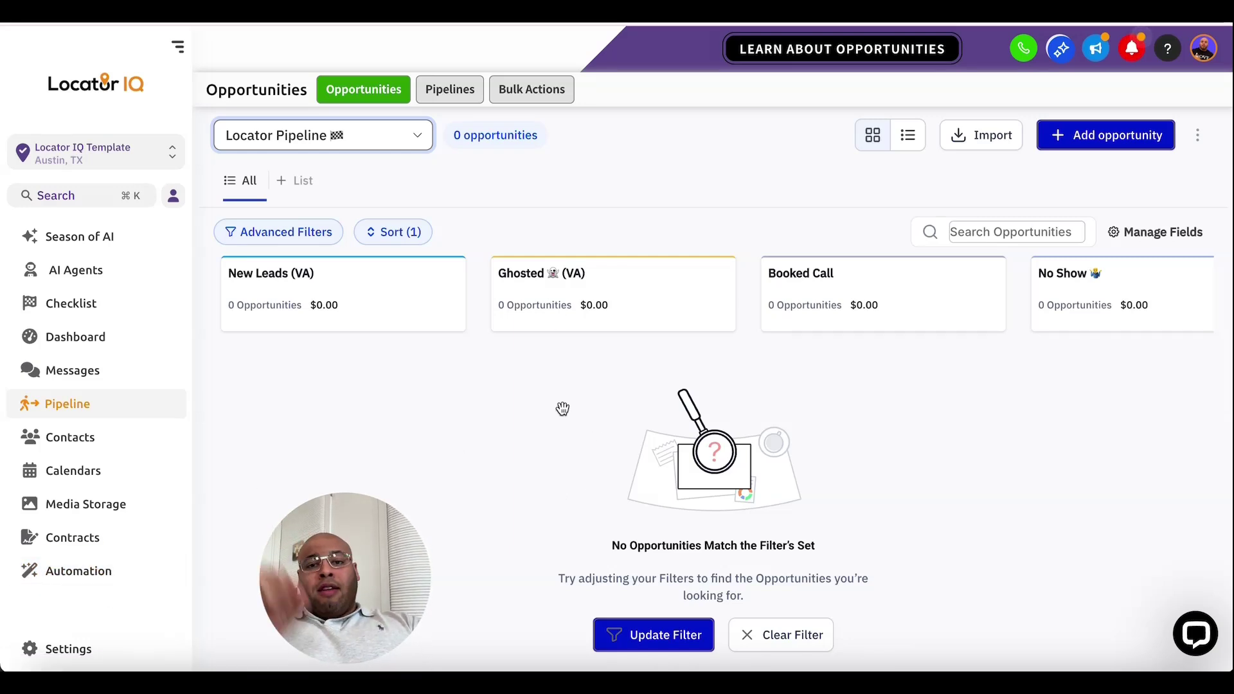
# Filter the full contact list to contacts whose tag is "ghosted"
pyautogui.click(61, 439)
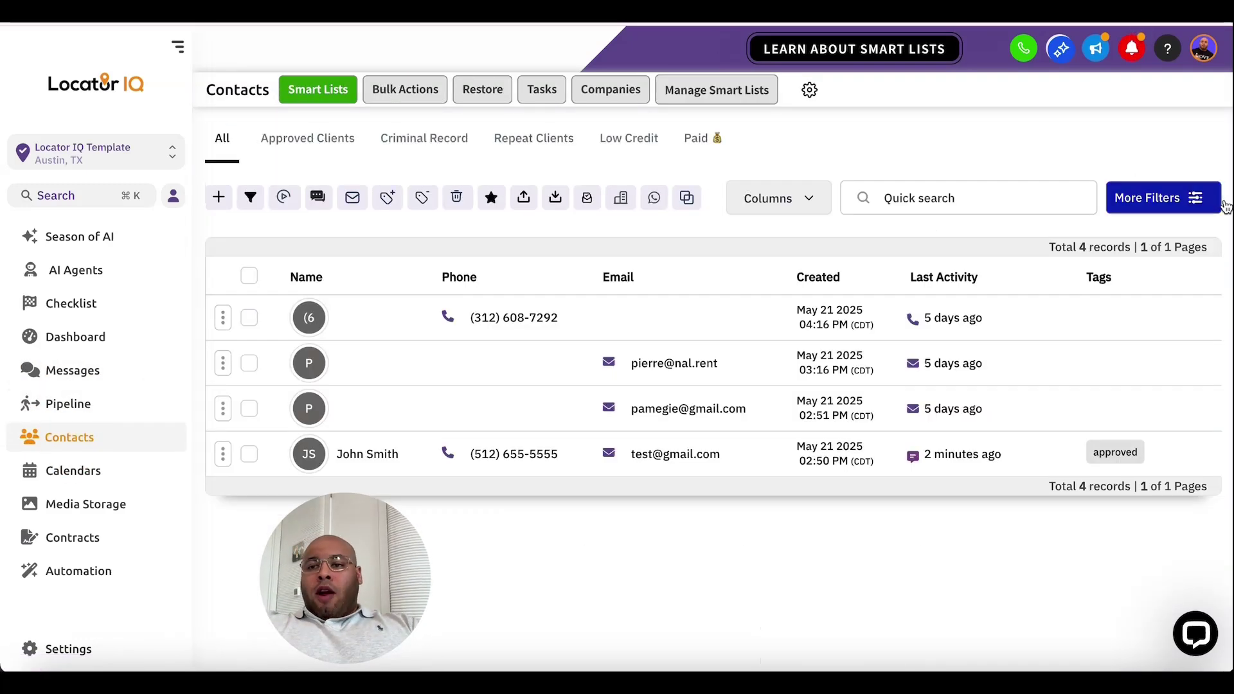
pyautogui.click(1220, 203)
pyautogui.click(952, 577)
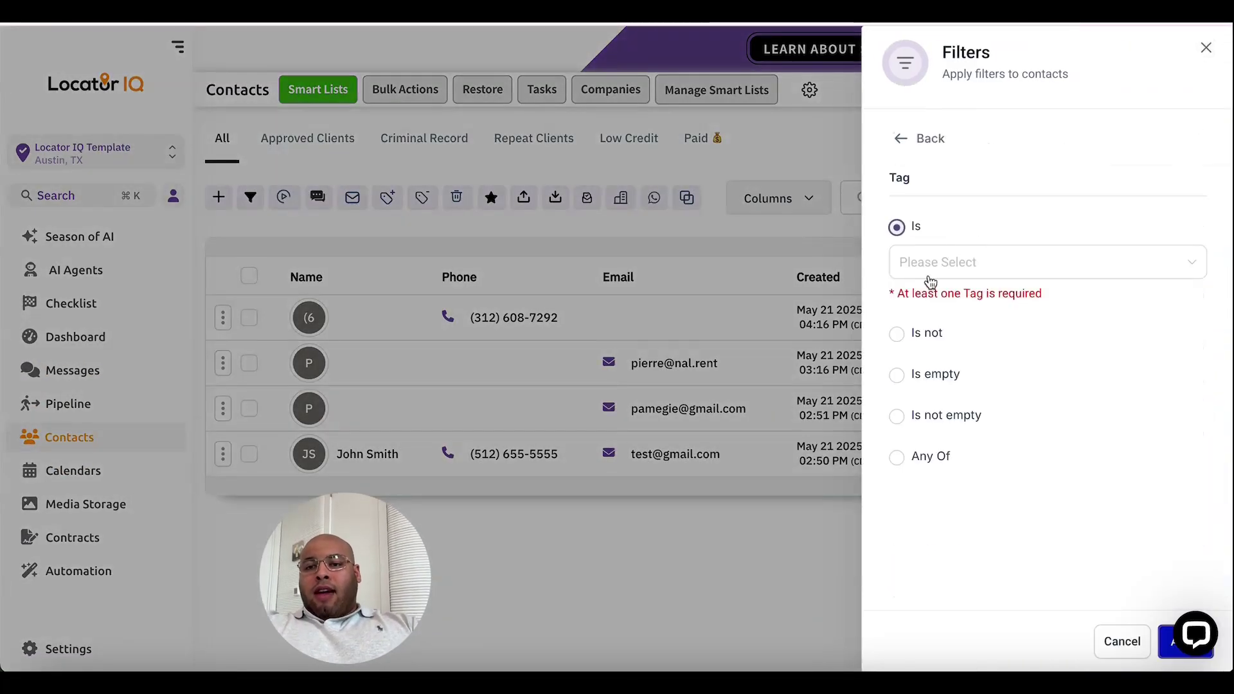
pyautogui.click(929, 276)
pyautogui.scroll(-1, 948, 442)
pyautogui.click(938, 450)
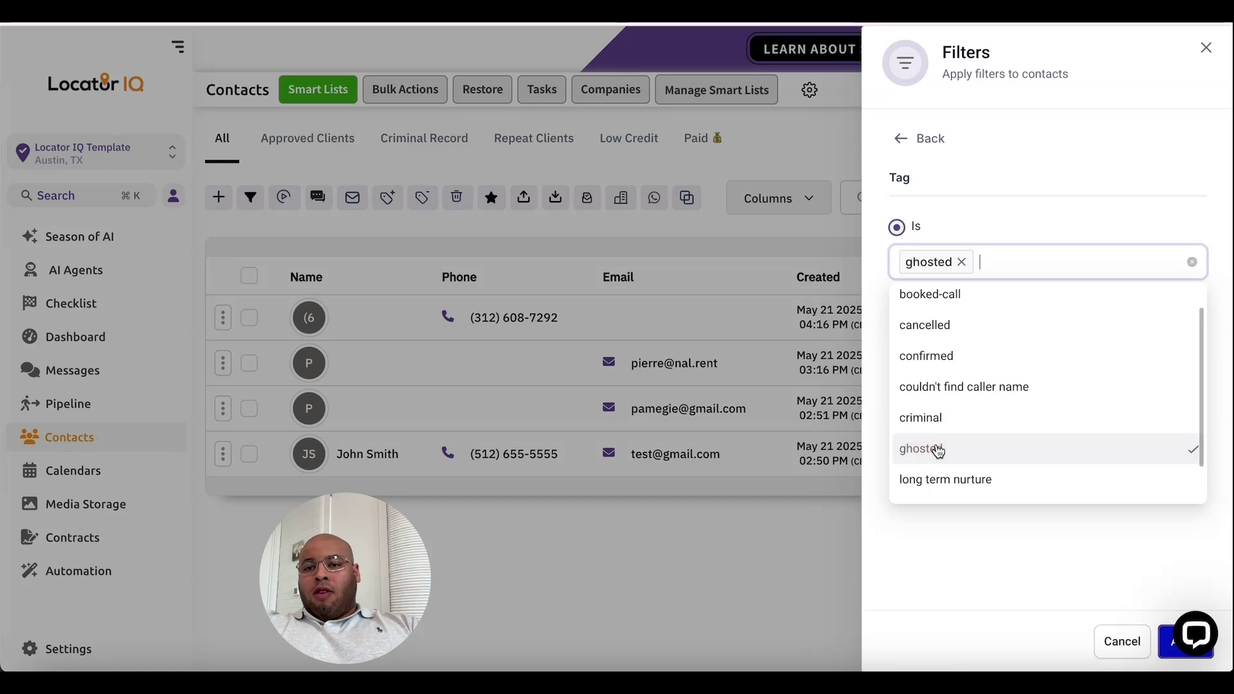
pyautogui.click(1169, 641)
# Save the filtered contacts as a smart list named "Ghosted" followed by a ghost emoji
pyautogui.click(1028, 639)
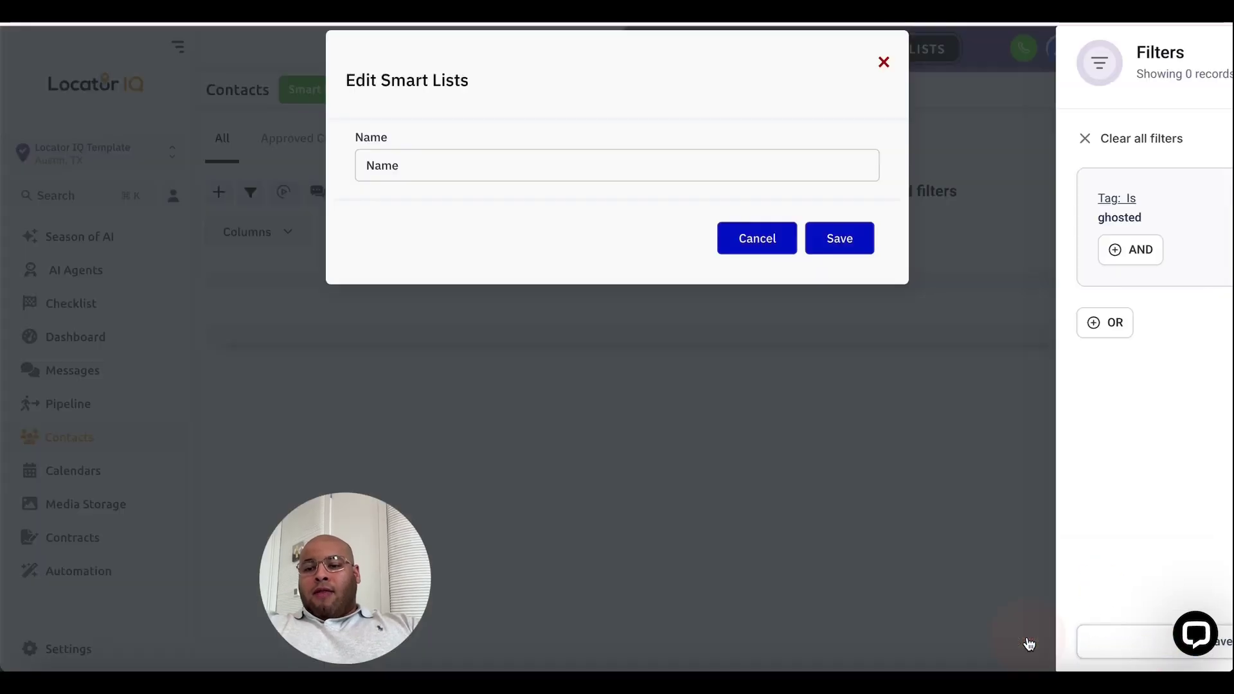
pyautogui.click(516, 172)
pyautogui.write('Ghosted')
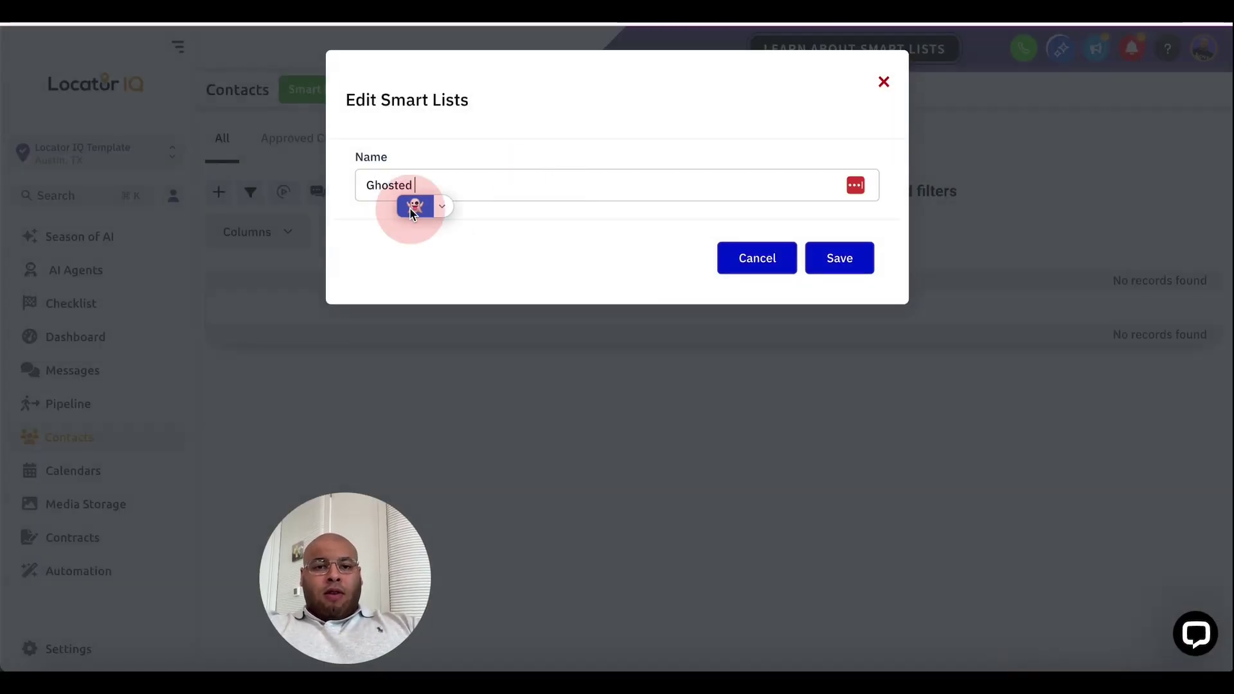
pyautogui.click(412, 207)
pyautogui.click(841, 260)
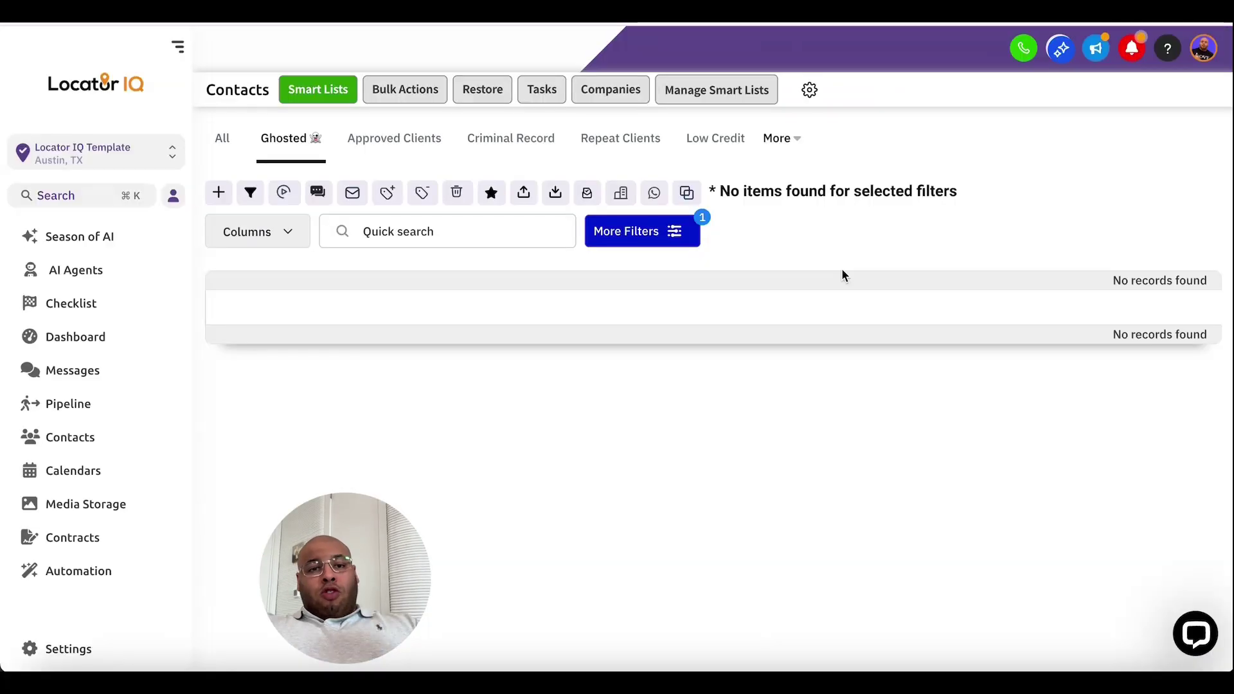
# Add the "ghosted" tag to the New Referral opportunity in the NAL Connect pipeline, save the update and close its details
pyautogui.click(70, 405)
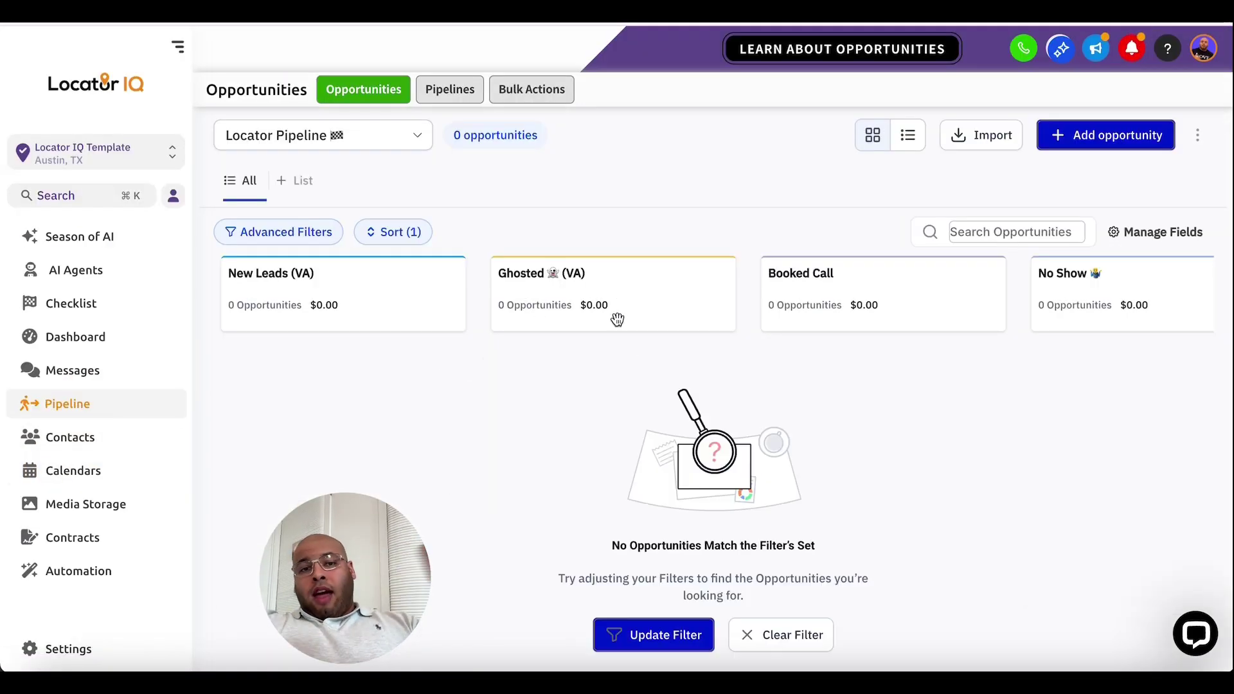
pyautogui.click(332, 138)
pyautogui.click(302, 264)
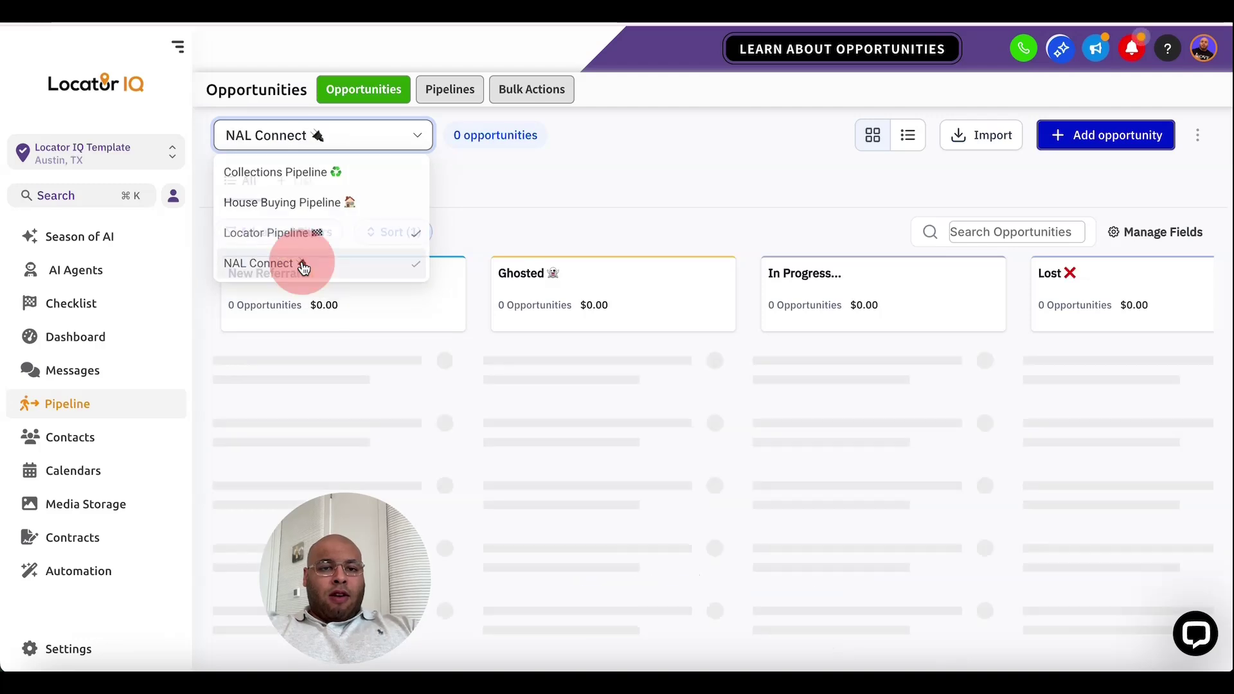
pyautogui.click(411, 395)
pyautogui.scroll(-5, 525, 394)
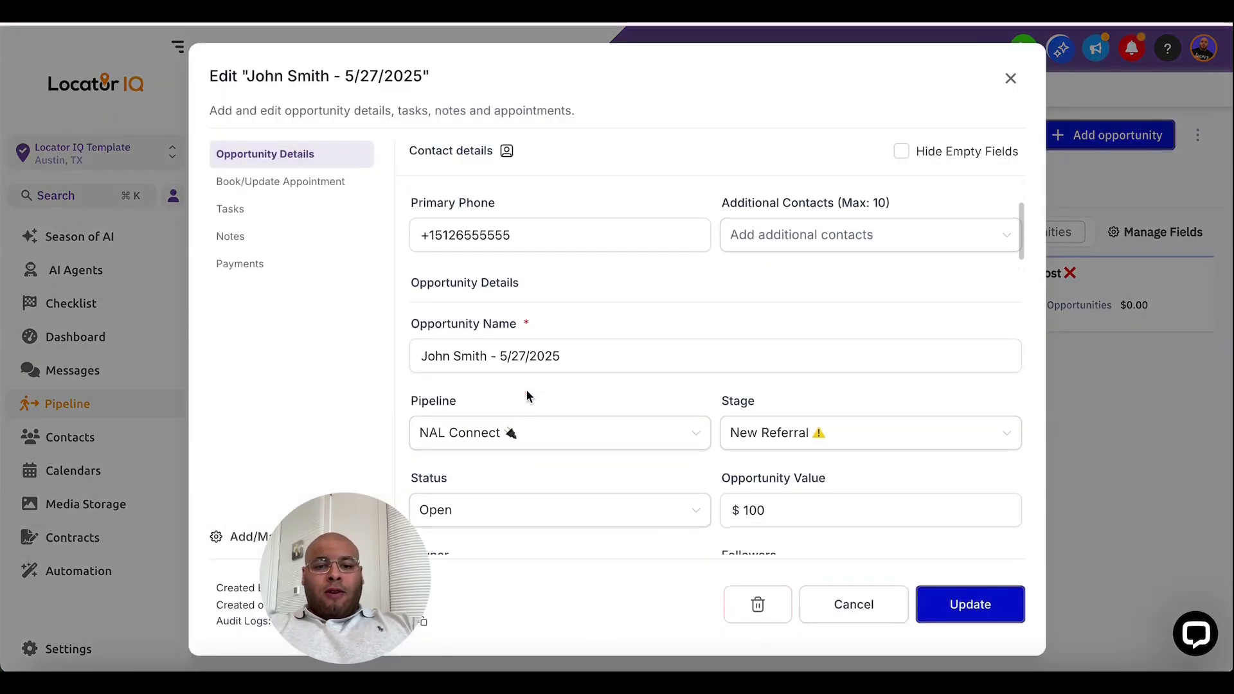
pyautogui.scroll(-4, 524, 416)
pyautogui.click(509, 343)
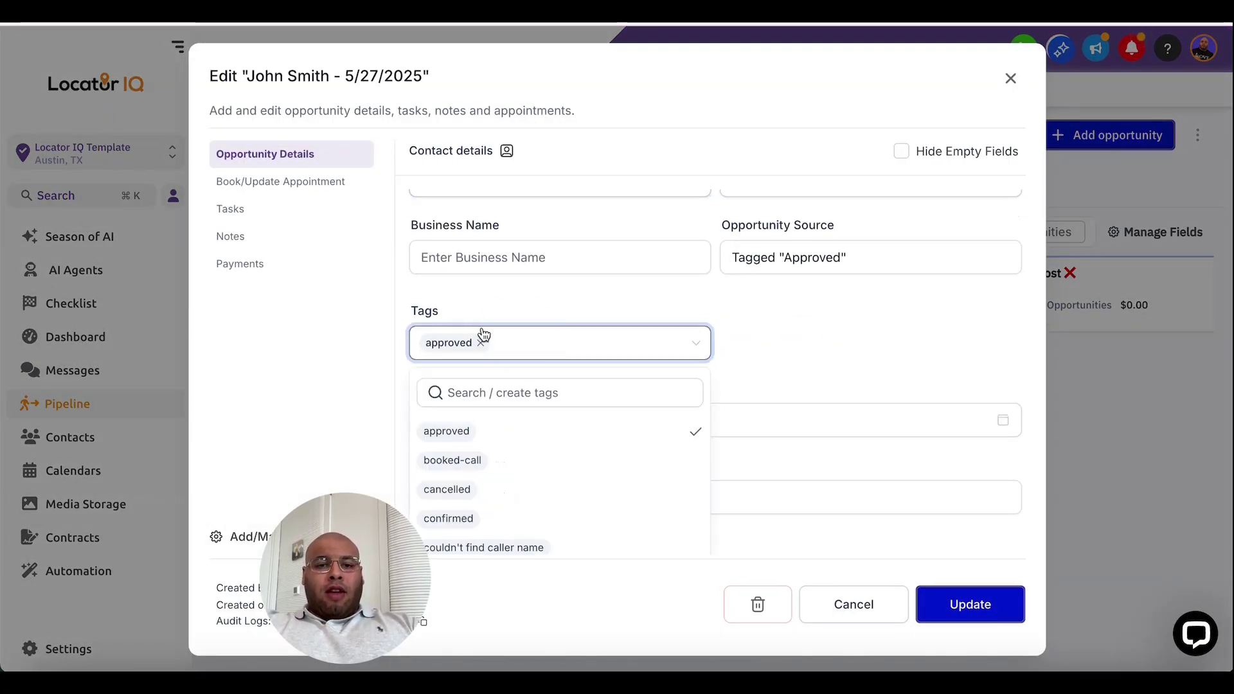
pyautogui.scroll(-2, 498, 519)
pyautogui.click(498, 519)
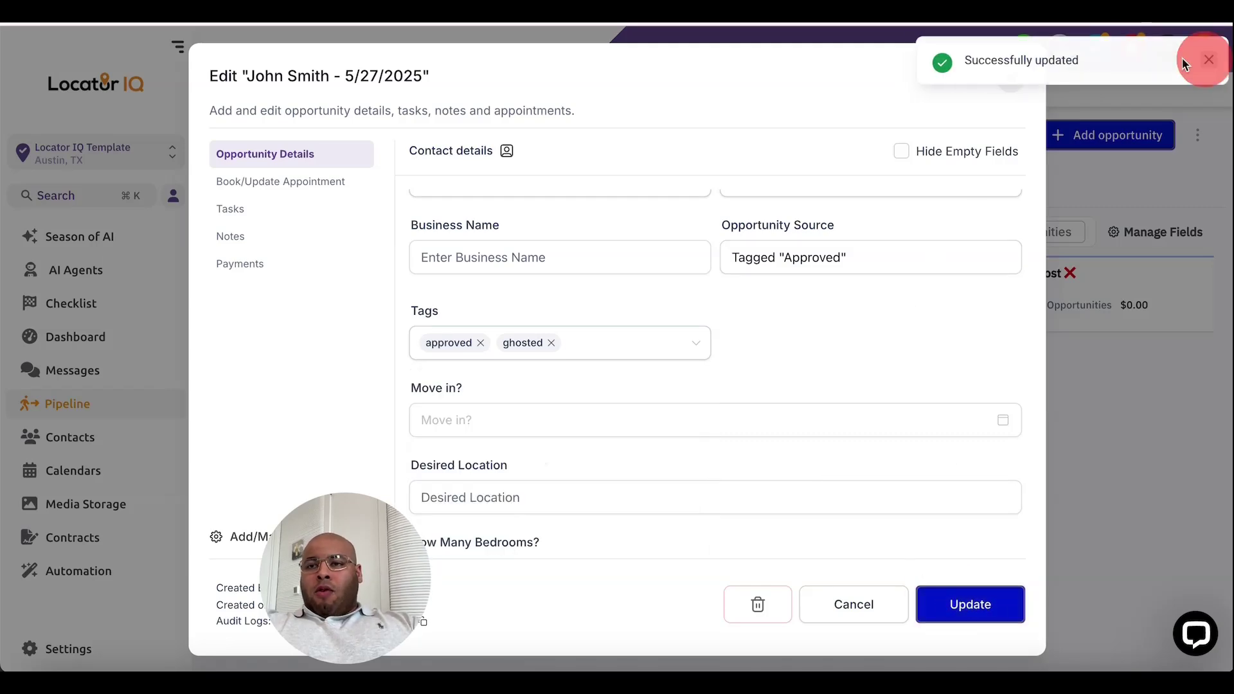
pyautogui.click(1204, 60)
pyautogui.click(1010, 78)
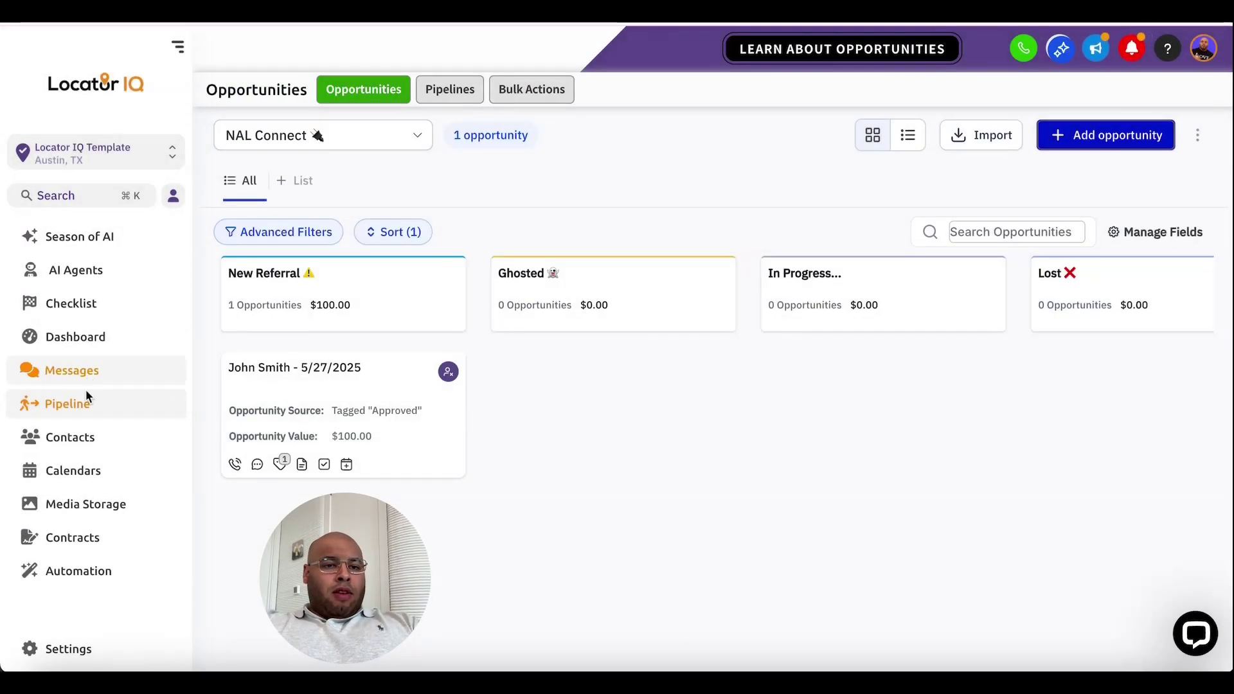
# Return to the contacts and check the Ghosted and Low Credit smart lists
pyautogui.click(71, 438)
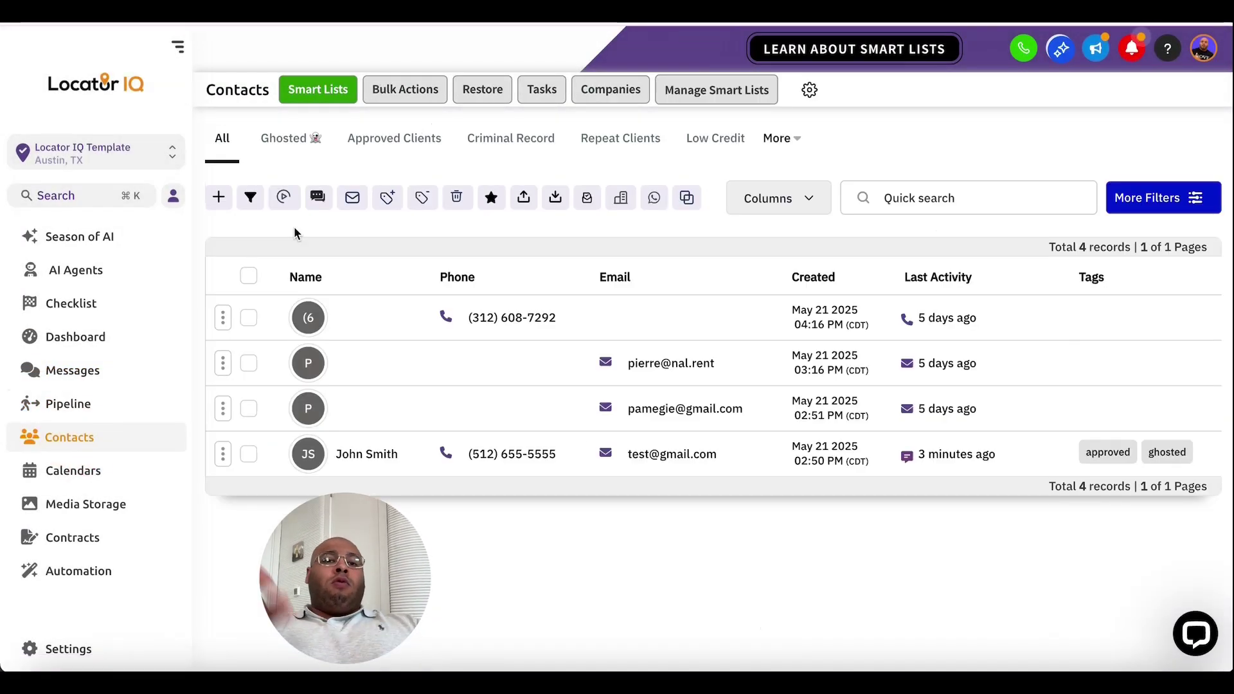
pyautogui.click(293, 138)
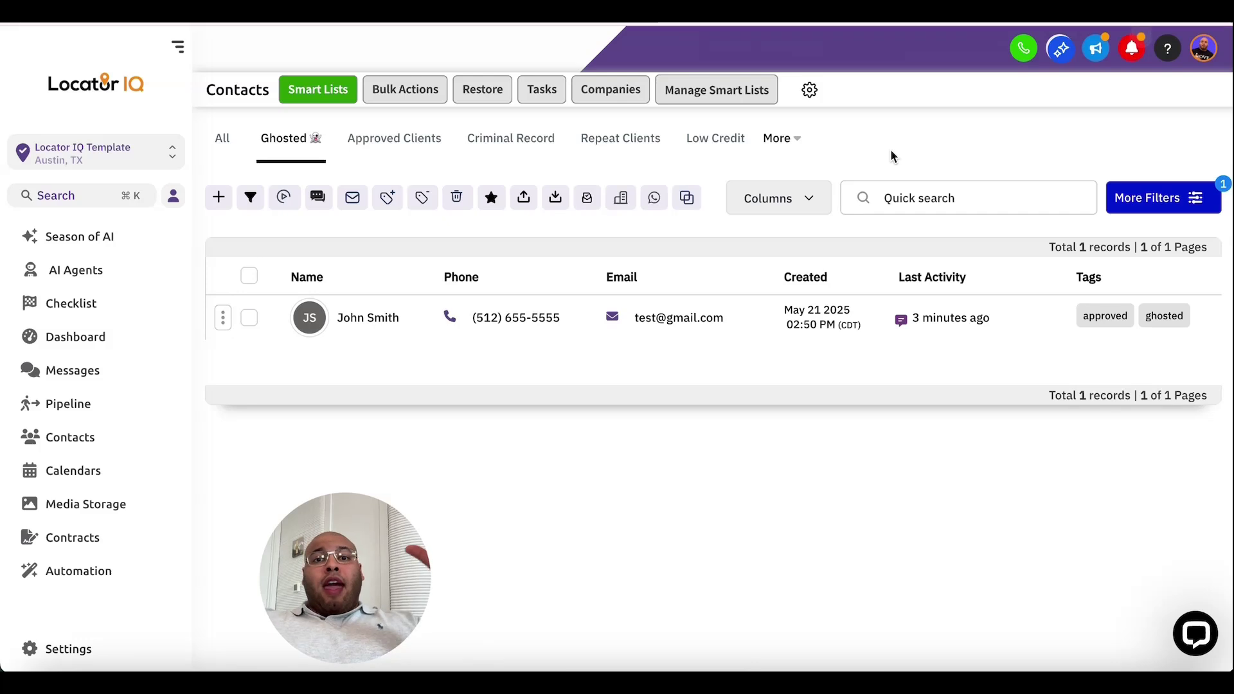
pyautogui.click(711, 143)
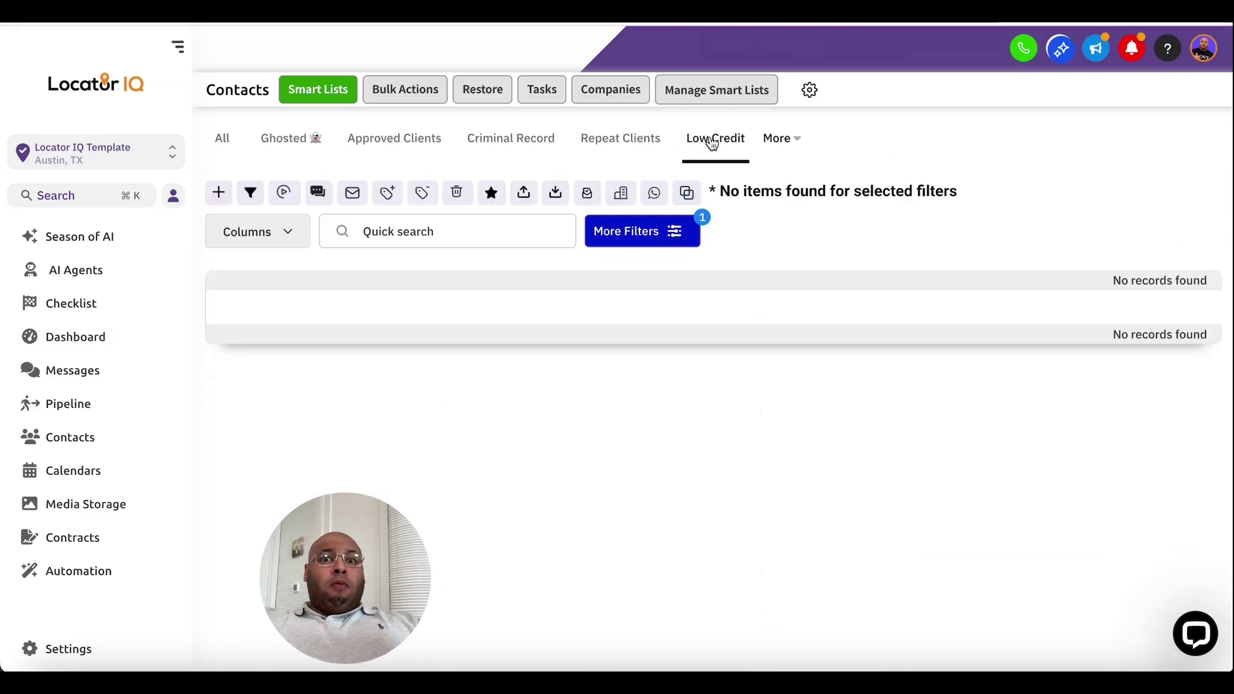